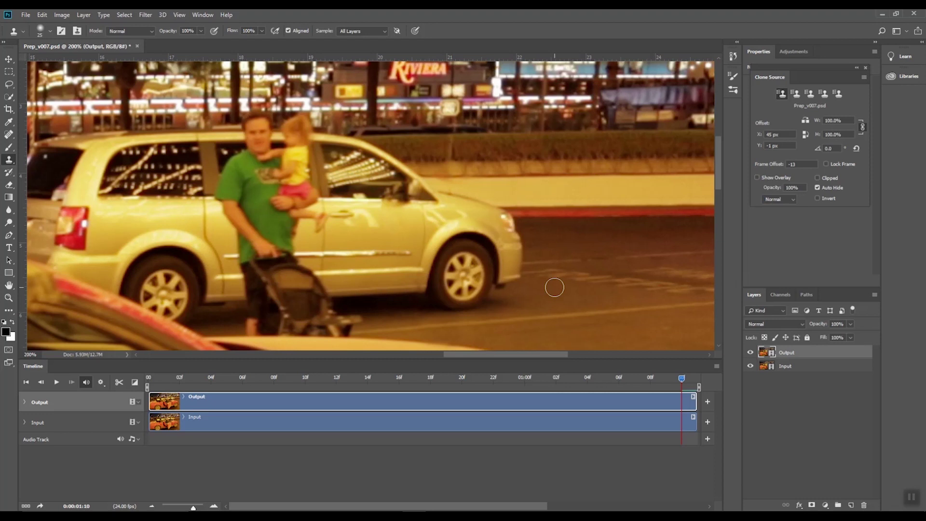
Step: Zoom out and scrub the timeline, hiding Output to compare with the original footage
{"action": "key", "text": "ctrl+1"}
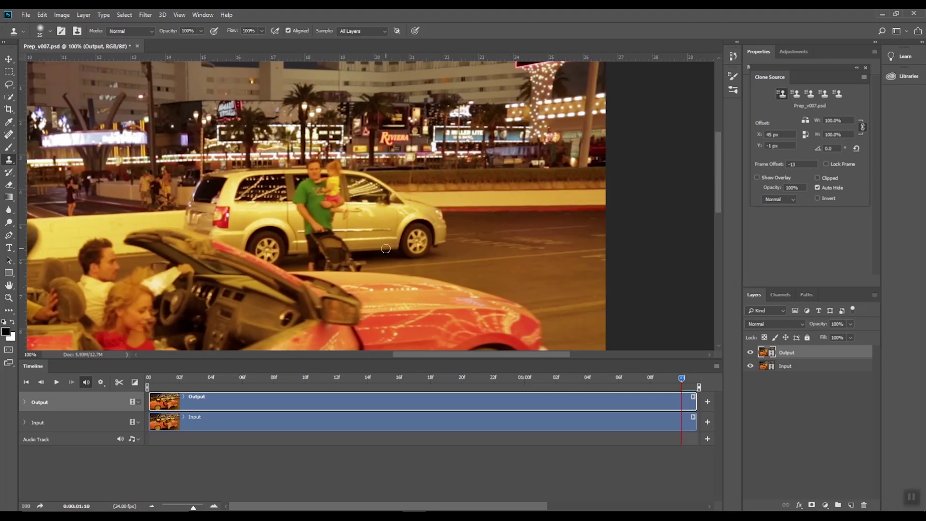
{"action": "key", "text": "ctrl+z"}
{"action": "key", "text": "ctrl+z"}
{"action": "left_click_drag", "start_coordinate": [259, 376], "coordinate": [546, 376]}
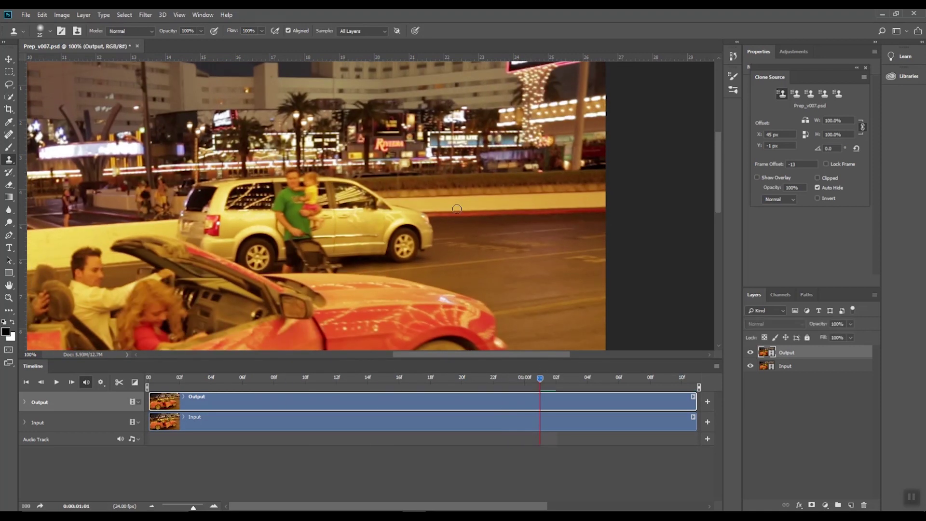
{"action": "key", "text": "ctrl+z"}
{"action": "left_click_drag", "start_coordinate": [540, 378], "coordinate": [650, 378]}
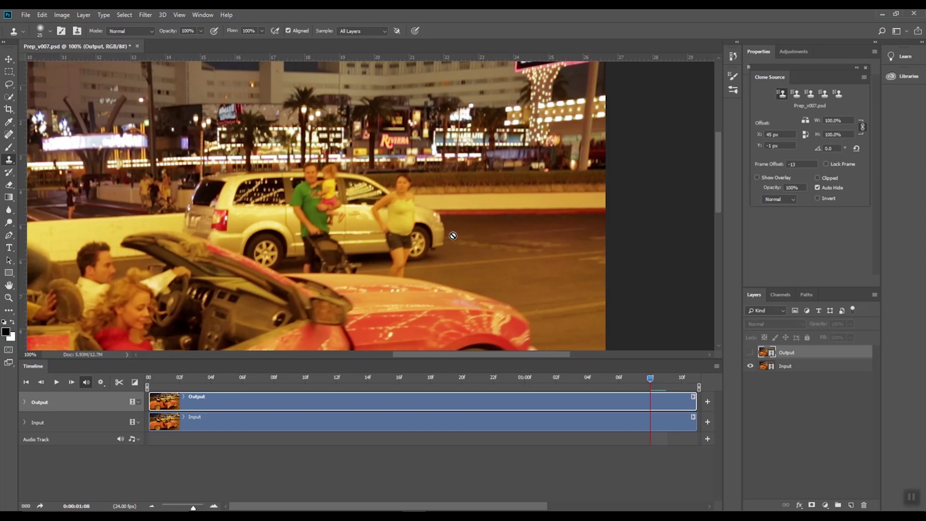
Step: Zoom in on the woman and minivan and move the Output layer below Input
{"action": "key", "text": "space"}
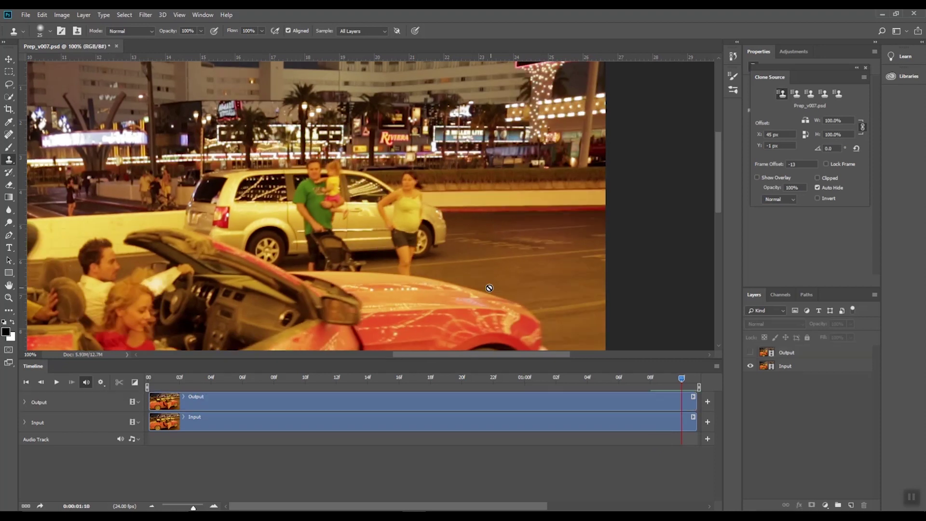
{"action": "key", "text": "ctrl+plus"}
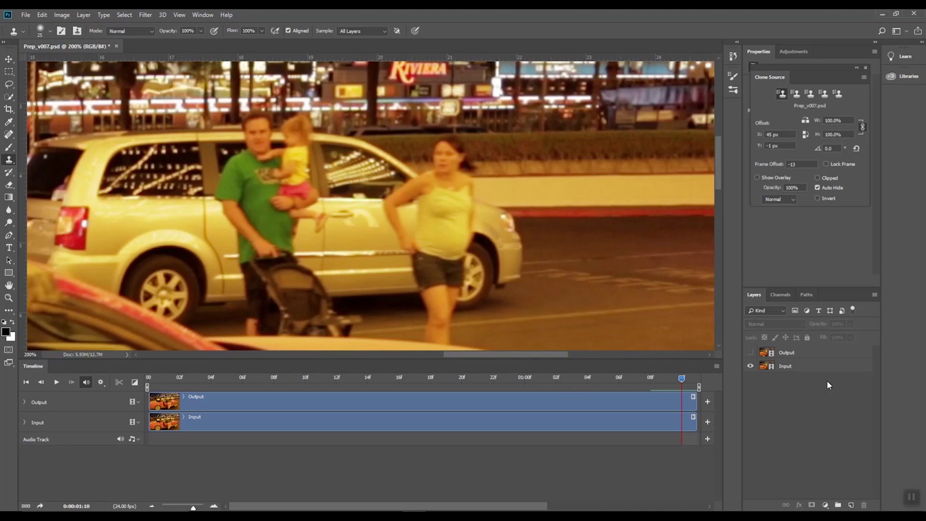
{"action": "left_click_drag", "start_coordinate": [796, 354], "coordinate": [796, 370]}
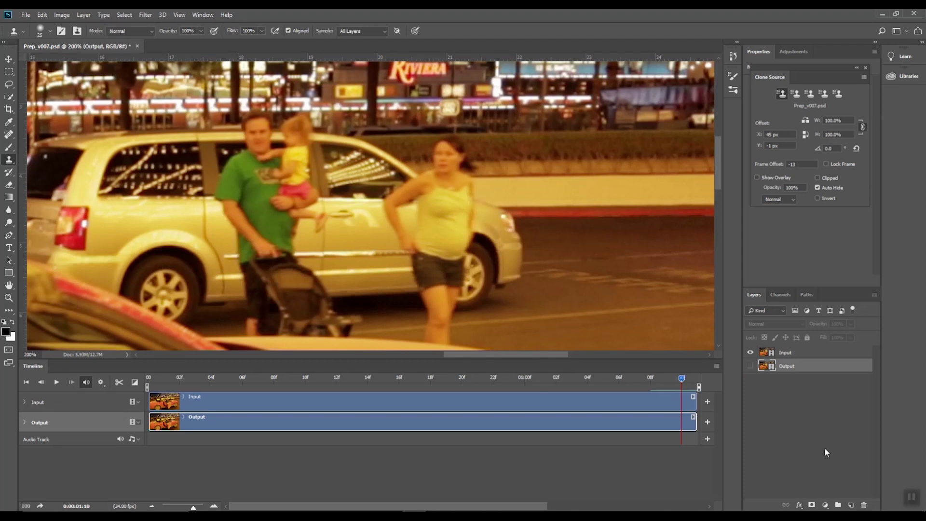
Step: Duplicate the Input layer and name the copy 'Output'
{"action": "left_click", "coordinate": [796, 354]}
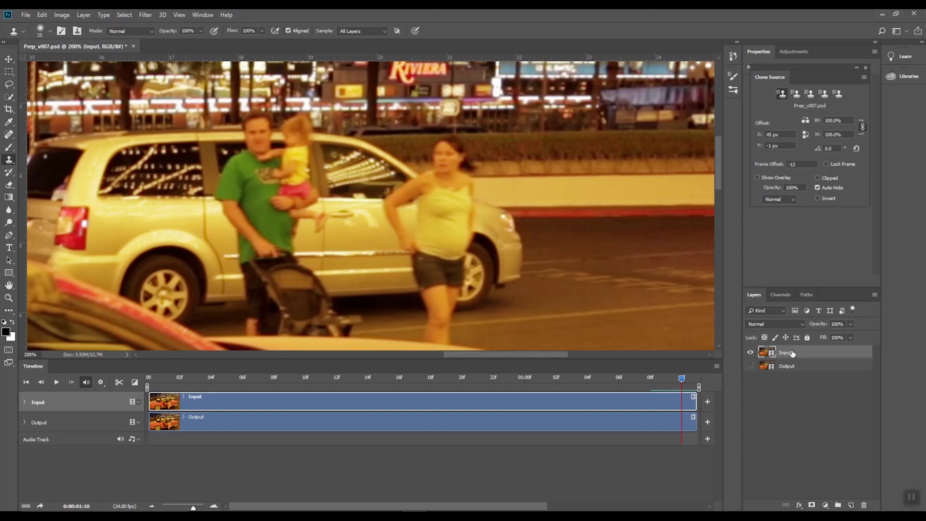
{"action": "key", "text": "ctrl+j"}
{"action": "double_click", "coordinate": [790, 353]}
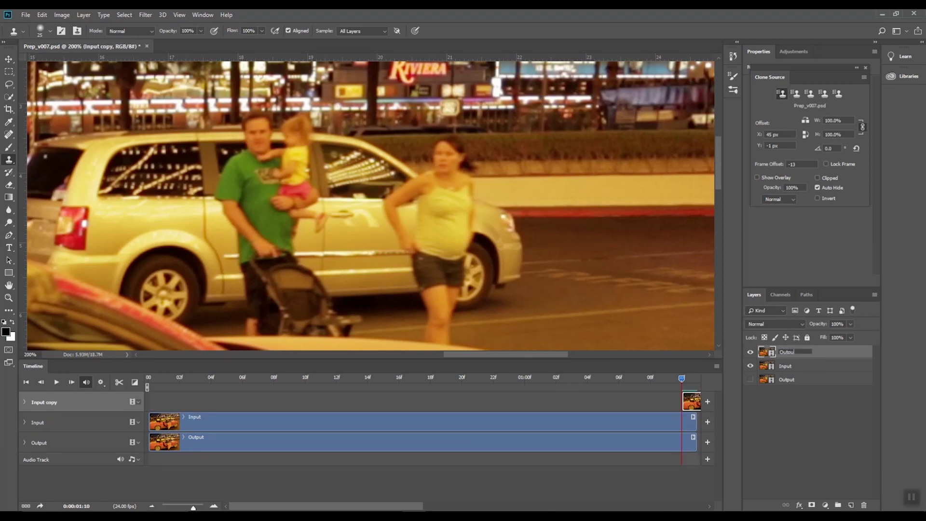
{"action": "type", "text": "Output"}
{"action": "key", "text": "Return"}
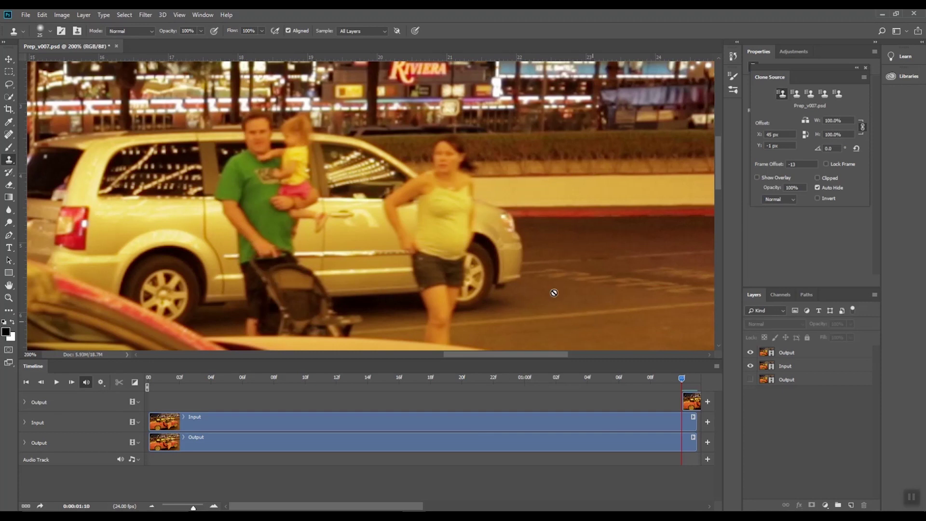
Step: Add an empty Layer 1 above the new Output layer and step back a few frames
{"action": "left_click", "coordinate": [800, 352]}
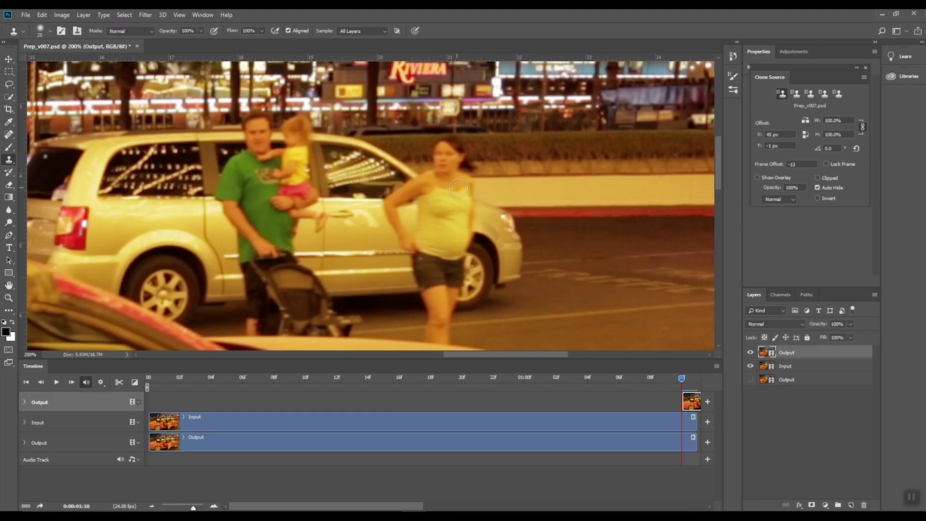
{"action": "key", "text": "ctrl+shift+n"}
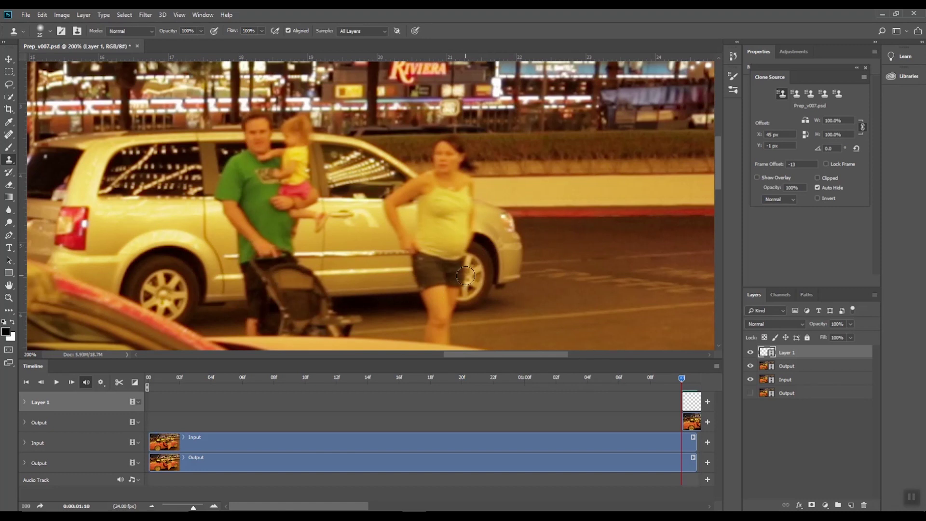
{"action": "key", "text": "Left"}
{"action": "key", "text": "Left"}
{"action": "key", "text": "Left"}
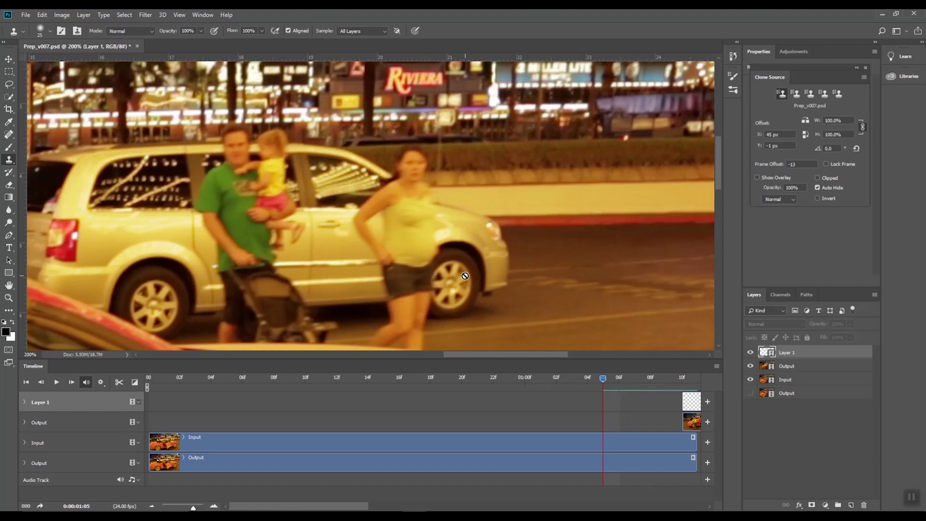
{"action": "key", "text": "Left"}
{"action": "key", "text": "Left"}
{"action": "key", "text": "Left"}
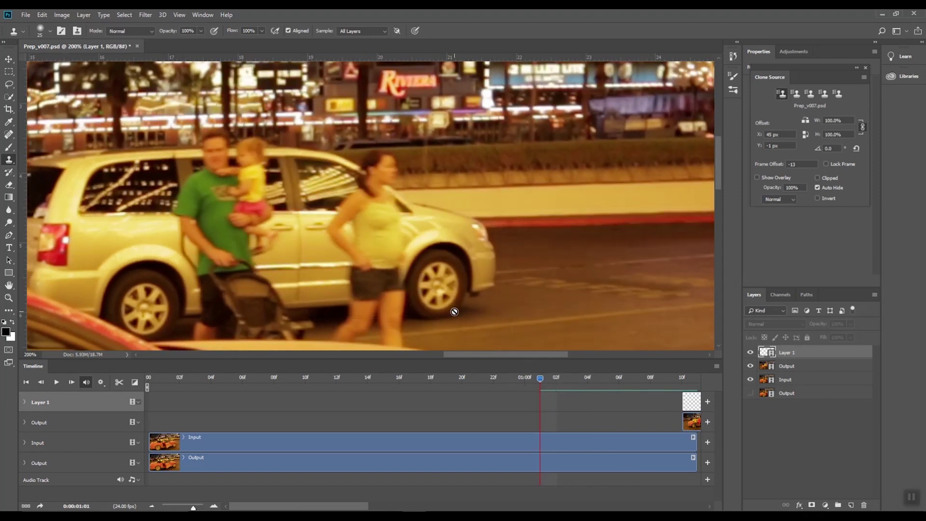
{"action": "key", "text": "Left"}
{"action": "key", "text": "Left"}
{"action": "key", "text": "Left"}
{"action": "key", "text": "Left"}
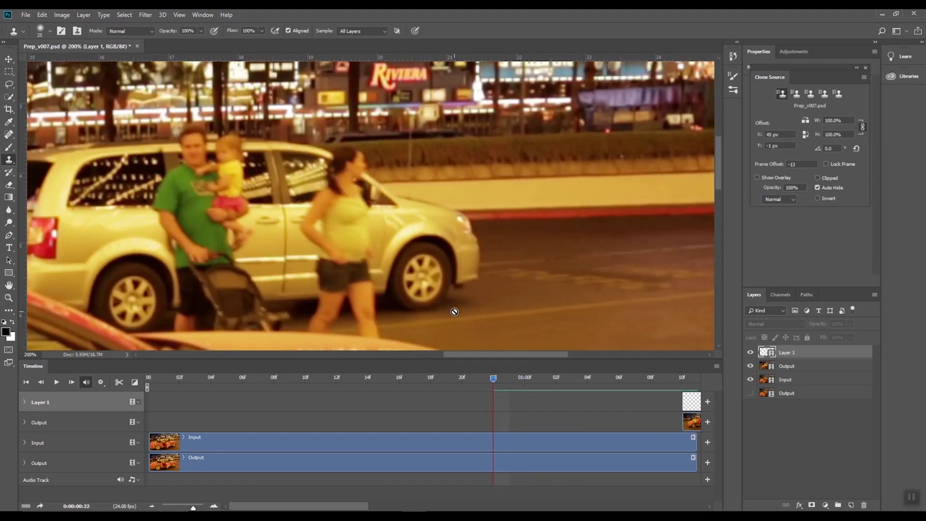
{"action": "key", "text": "Left"}
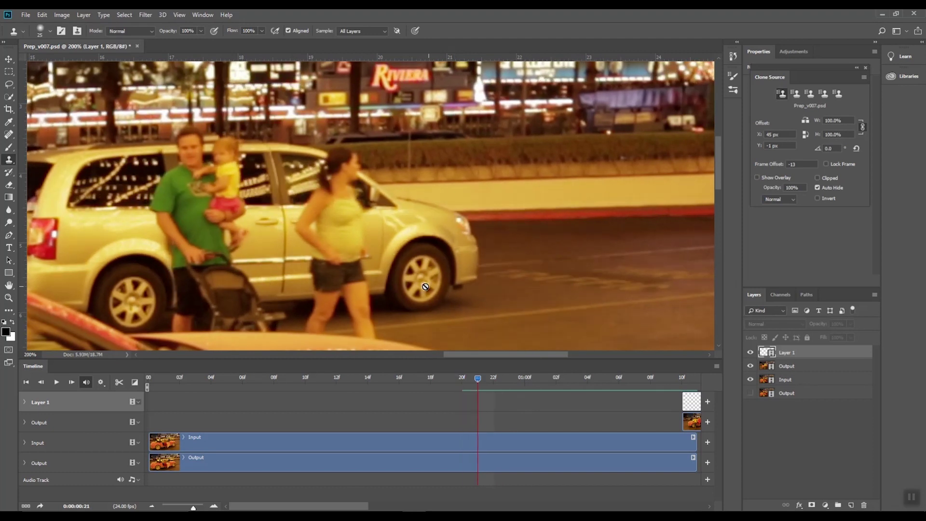
Step: Move the Layer 1 and Output clips to the timeline start and sample the clone source from Output
{"action": "left_click", "coordinate": [794, 366]}
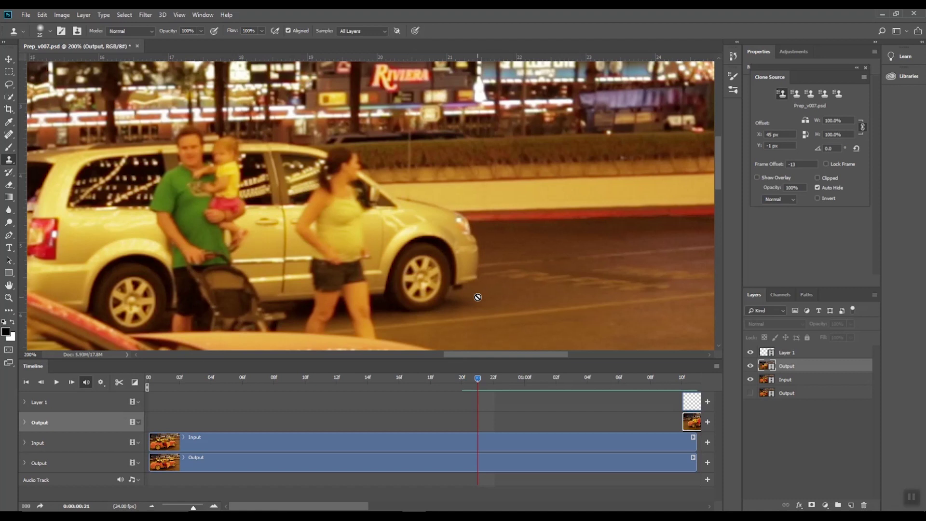
{"action": "left_click", "coordinate": [692, 420]}
{"action": "left_click", "coordinate": [692, 400], "text": "shift"}
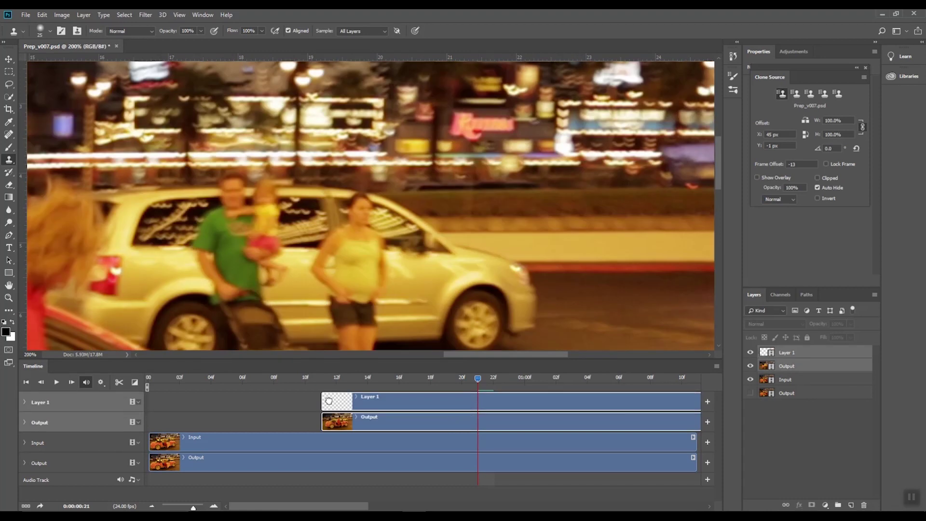
{"action": "left_click_drag", "start_coordinate": [692, 405], "coordinate": [148, 395]}
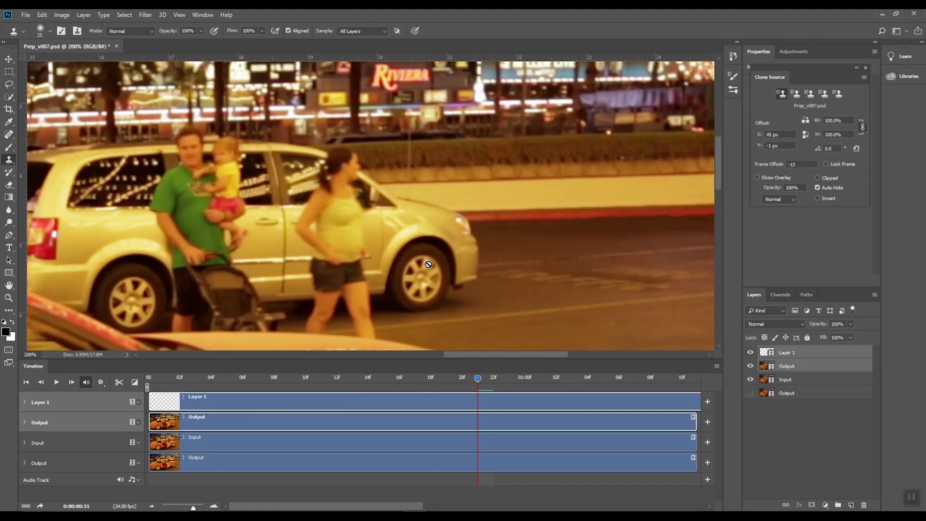
{"action": "left_click", "coordinate": [787, 366]}
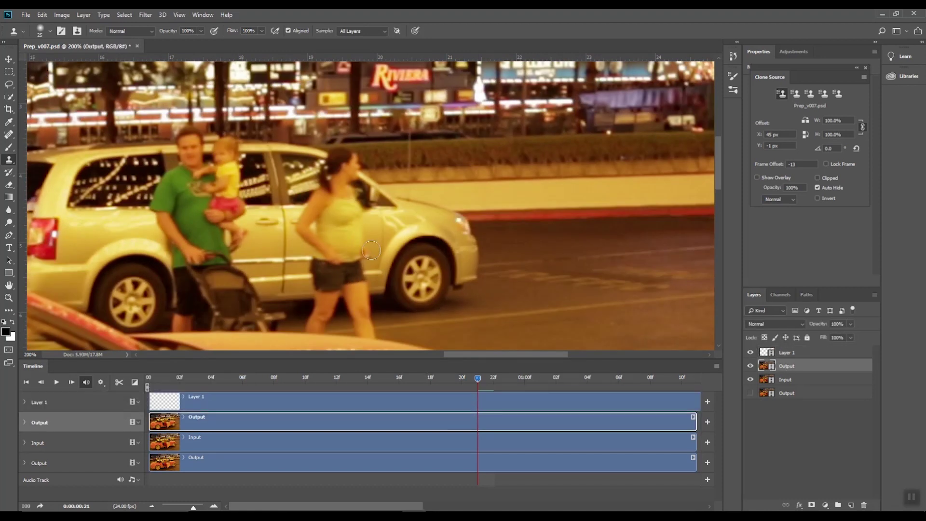
{"action": "left_click", "coordinate": [414, 266], "text": "alt"}
Step: Flip between current and reference frames while nudging the clone offset to X 44 px, Y -2 px
{"action": "left_click", "coordinate": [667, 379]}
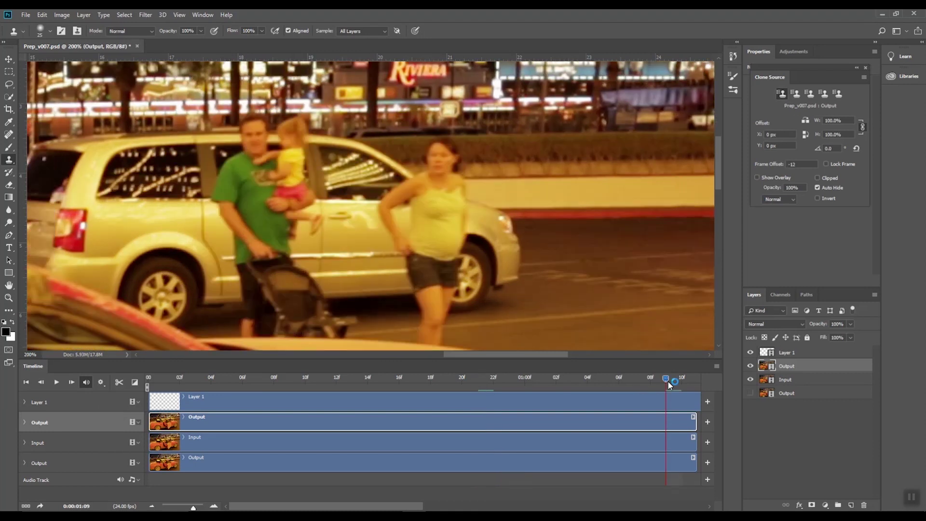
{"action": "key", "text": "Right"}
{"action": "key", "text": "Right"}
{"action": "key", "text": "Right"}
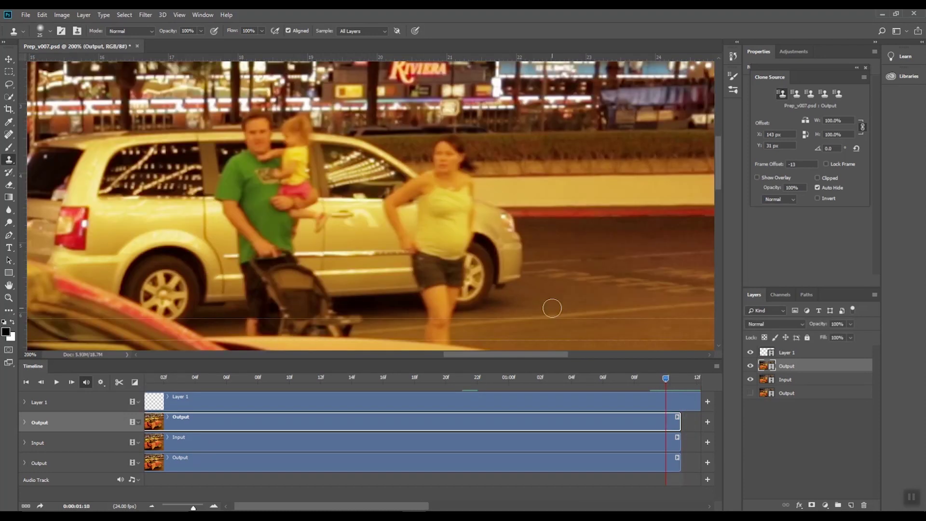
{"action": "key", "text": "Left"}
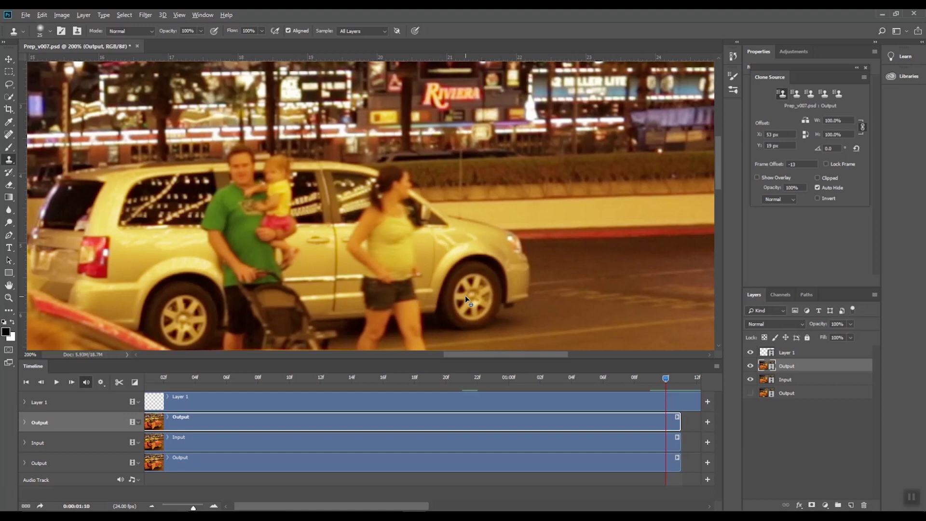
{"action": "key", "text": "Right"}
{"action": "key", "text": "Left"}
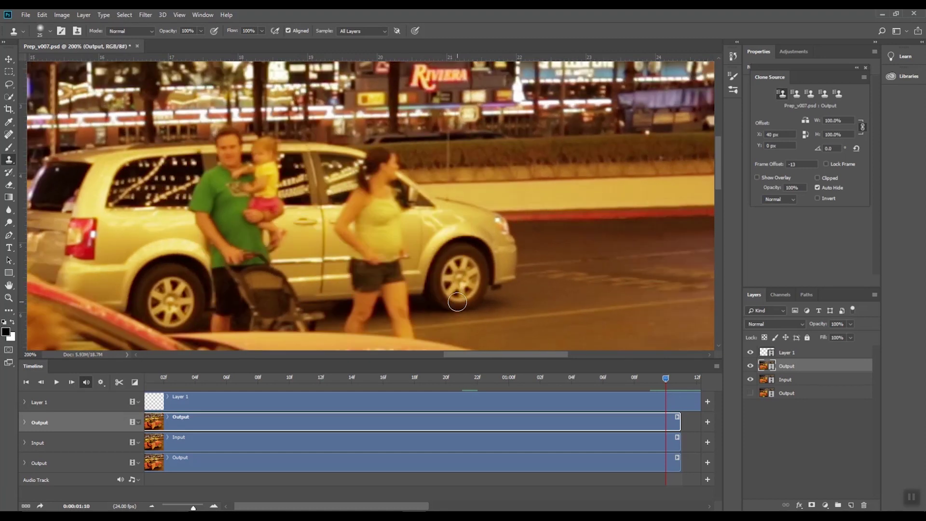
{"action": "key", "text": "Right"}
{"action": "key", "text": "Left"}
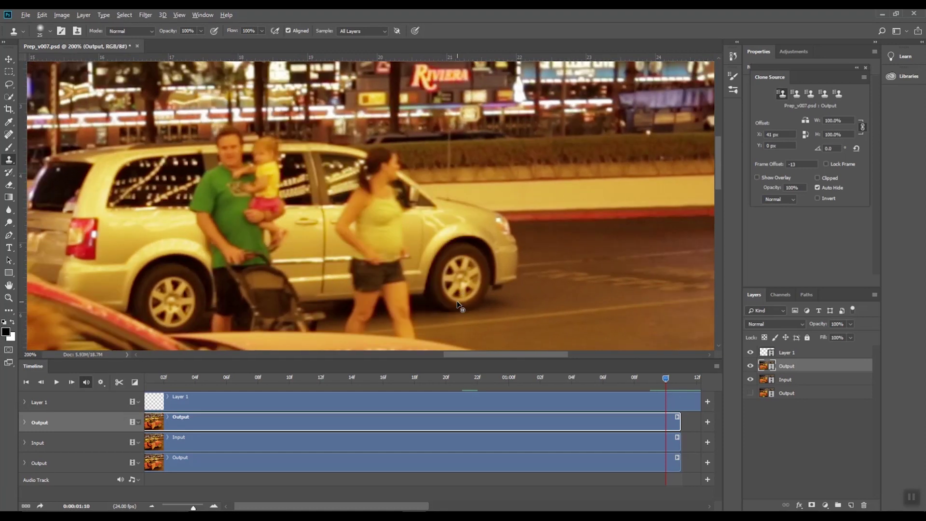
{"action": "key", "text": "Right"}
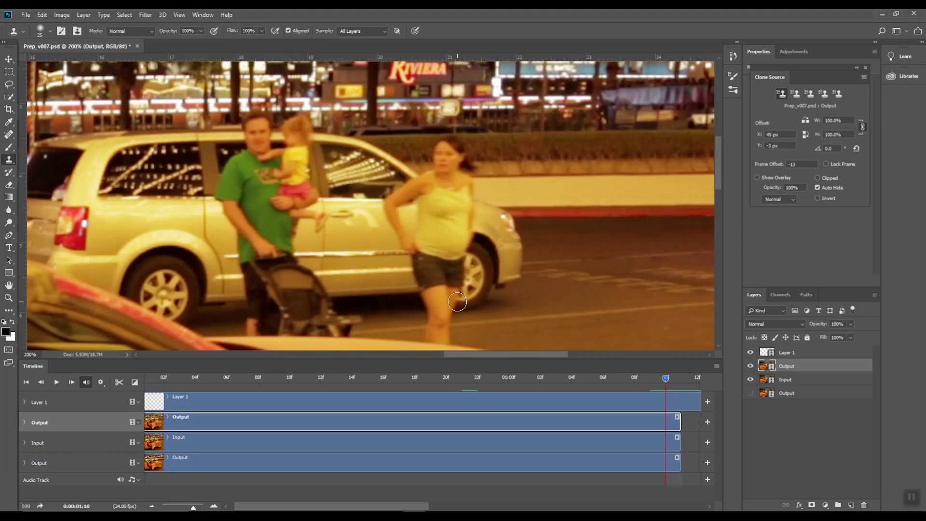
{"action": "key", "text": "Left"}
{"action": "key", "text": "Right"}
{"action": "key", "text": "Left"}
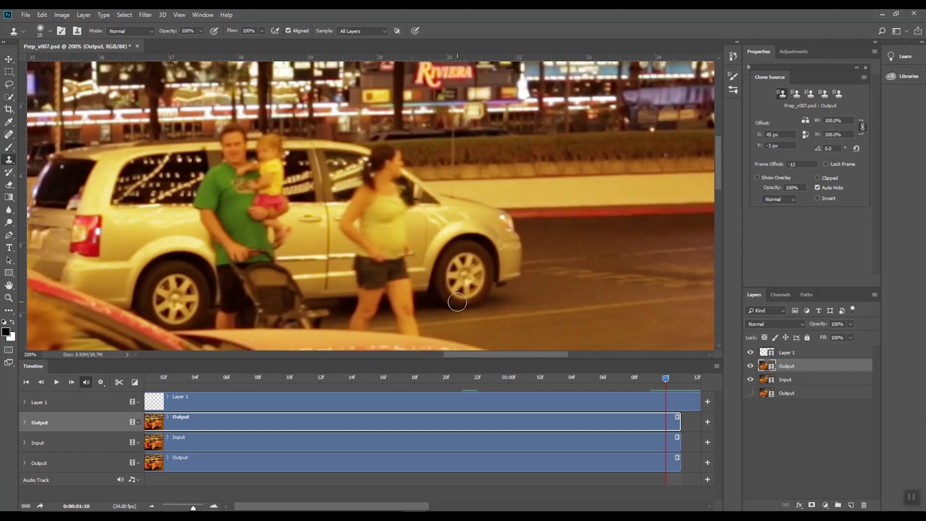
{"action": "key", "text": "Right"}
{"action": "key", "text": "Left"}
{"action": "key", "text": "Right"}
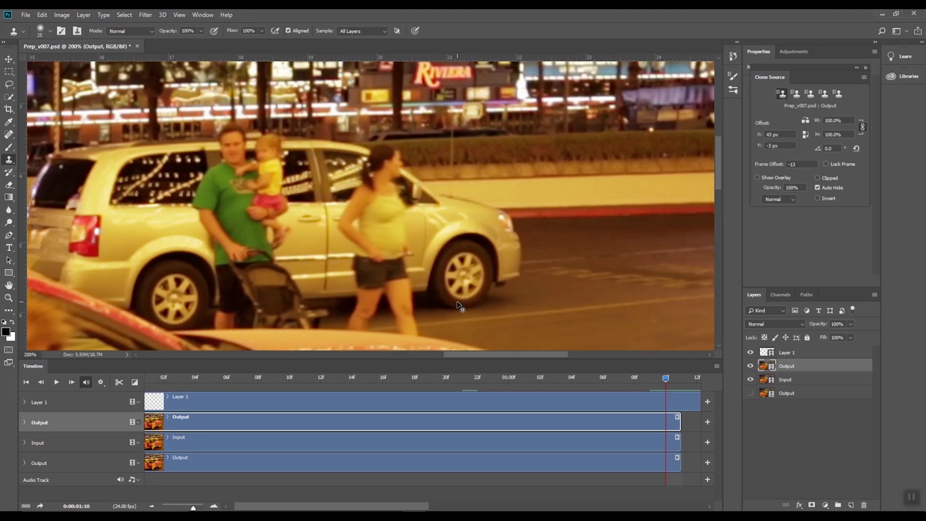
{"action": "key", "text": "Left"}
{"action": "key", "text": "Right"}
{"action": "key", "text": "Left"}
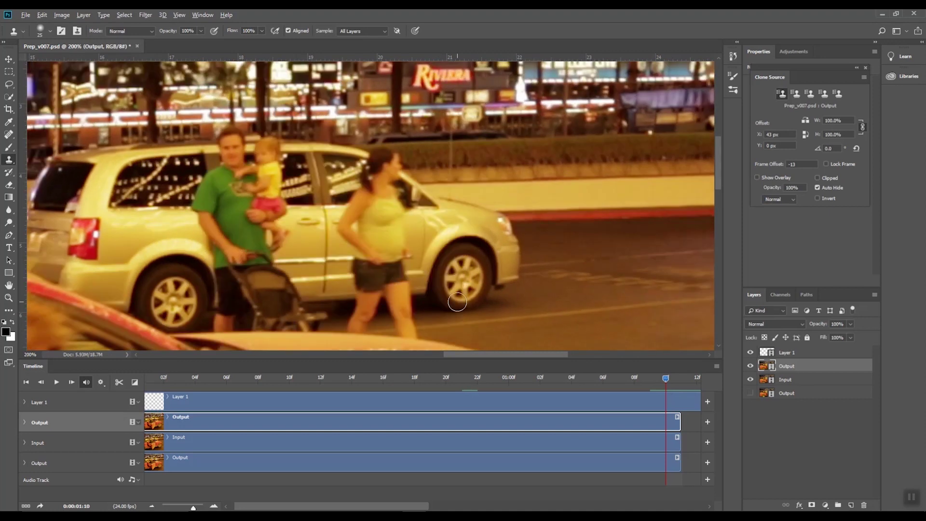
{"action": "key", "text": "Right"}
{"action": "key", "text": "Left"}
{"action": "key", "text": "Right"}
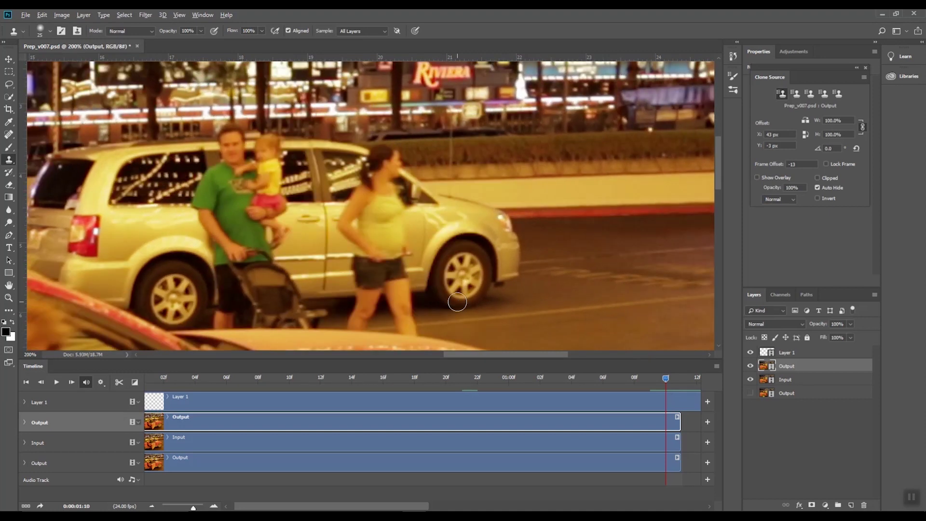
{"action": "key", "text": "Left"}
{"action": "key", "text": "Right"}
{"action": "key", "text": "Left"}
{"action": "key", "text": "Right"}
{"action": "key", "text": "Left"}
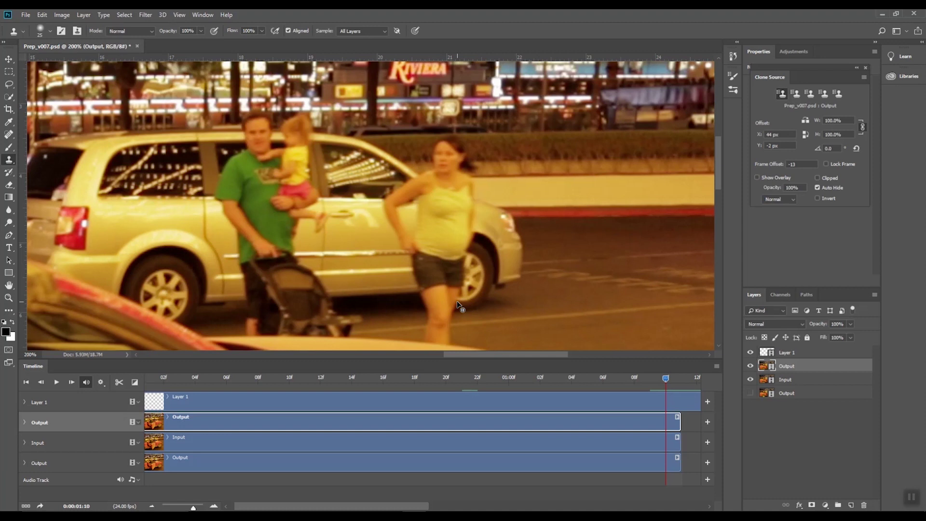
{"action": "key", "text": "Right"}
{"action": "key", "text": "Left"}
{"action": "key", "text": "Right"}
{"action": "key", "text": "Left"}
{"action": "key", "text": "Right"}
{"action": "key", "text": "Left"}
{"action": "key", "text": "Right"}
{"action": "key", "text": "Right"}
Step: On Layer 1, clone the van's rear wheel over the woman's legs and shorts
{"action": "key", "text": "Left"}
{"action": "key", "text": "Right"}
{"action": "left_click", "coordinate": [795, 353]}
{"action": "mouse_move", "coordinate": [451, 301]}
{"action": "left_mouse_down"}
{"action": "mouse_move", "coordinate": [468, 259]}
{"action": "mouse_move", "coordinate": [435, 259]}
{"action": "left_mouse_up"}
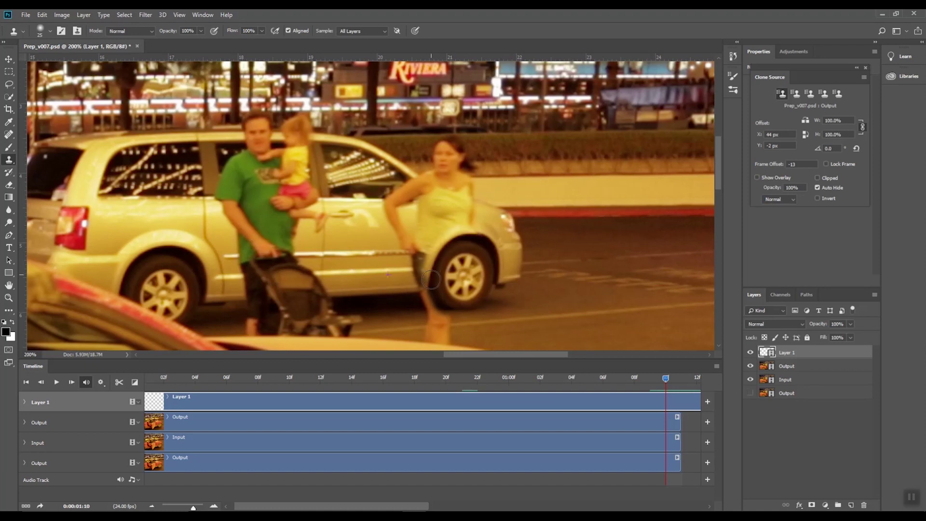
Step: Compare the wheel area before and after cloning with undo and redo, switching to the Move tool
{"action": "key", "text": "ctrl+z"}
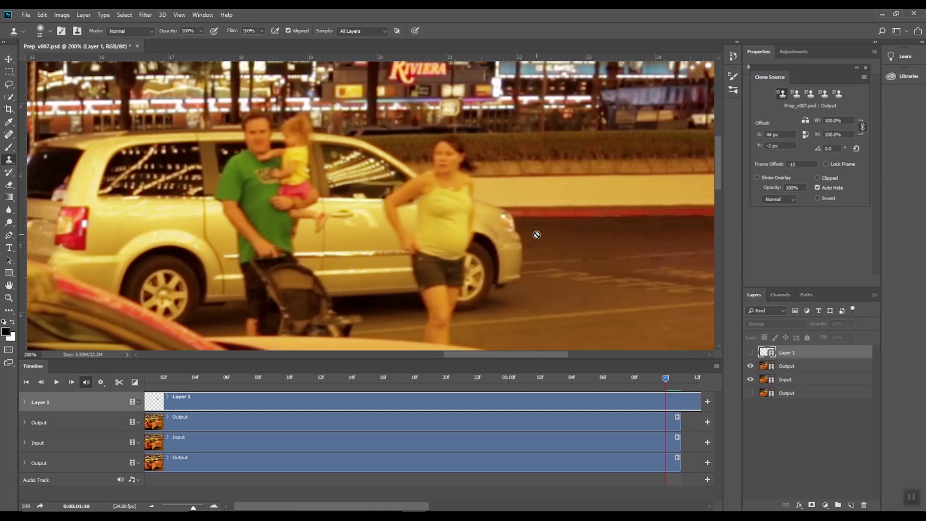
{"action": "key", "text": "ctrl+z"}
{"action": "key", "text": "ctrl+z"}
{"action": "key", "text": "ctrl+z"}
{"action": "key", "text": "ctrl+z"}
{"action": "key", "text": "ctrl+z"}
{"action": "key", "text": "ctrl+z"}
{"action": "key", "text": "ctrl+z"}
{"action": "key", "text": "ctrl+z"}
{"action": "key", "text": "ctrl+z"}
{"action": "key", "text": "ctrl+z"}
{"action": "key", "text": "ctrl+z"}
{"action": "key", "text": "ctrl+z"}
{"action": "key", "text": "ctrl+z"}
{"action": "key", "text": "ctrl+z"}
{"action": "key", "text": "ctrl+z"}
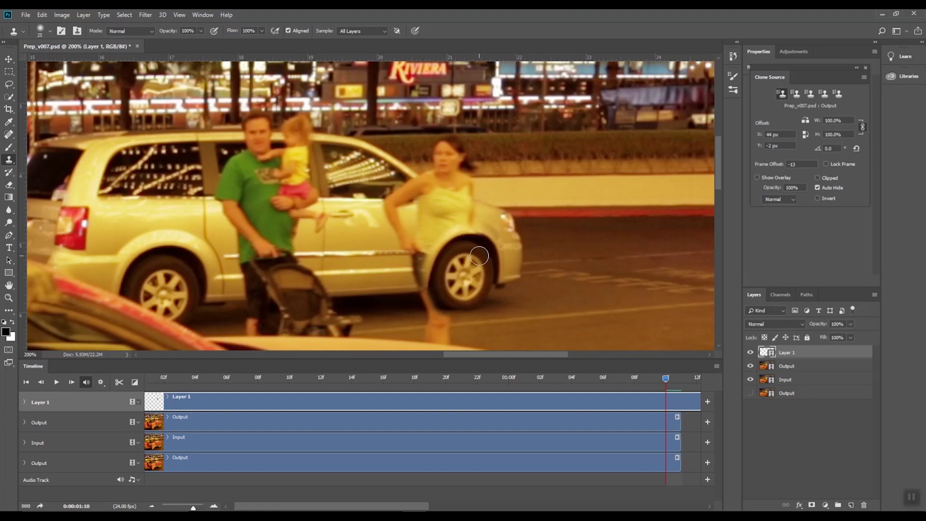
{"action": "key", "text": "v"}
{"action": "key", "text": "ctrl+z"}
{"action": "key", "text": "ctrl+z"}
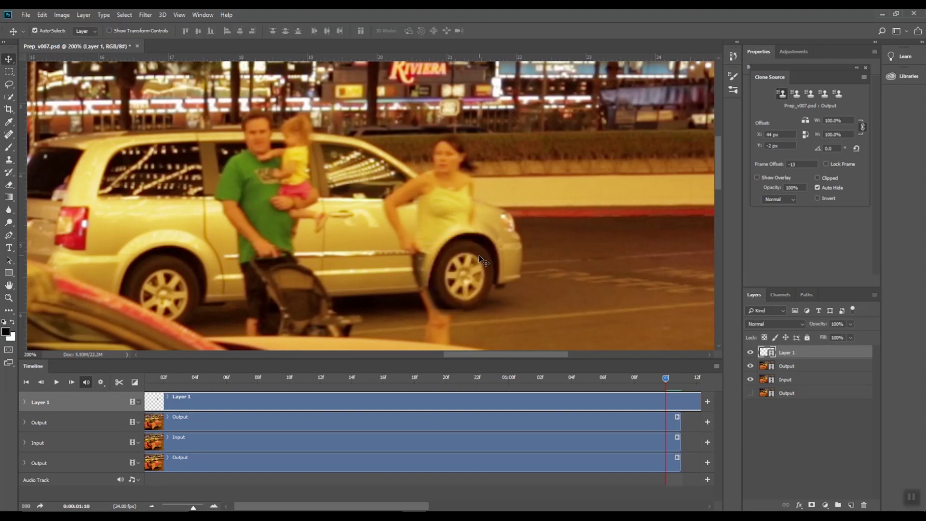
{"action": "key", "text": "ctrl+z"}
{"action": "key", "text": "ctrl+z"}
{"action": "key", "text": "ctrl+z"}
{"action": "key", "text": "ctrl+z"}
{"action": "key", "text": "ctrl+z"}
{"action": "key", "text": "ctrl+z"}
{"action": "key", "text": "ctrl+z"}
{"action": "key", "text": "ctrl+z"}
{"action": "key", "text": "ctrl+z"}
{"action": "key", "text": "ctrl+z"}
{"action": "key", "text": "ctrl+z"}
{"action": "key", "text": "ctrl+z"}
Step: After a final before/after check, delete the painted Layer 1 to start over
{"action": "key", "text": "ctrl+z"}
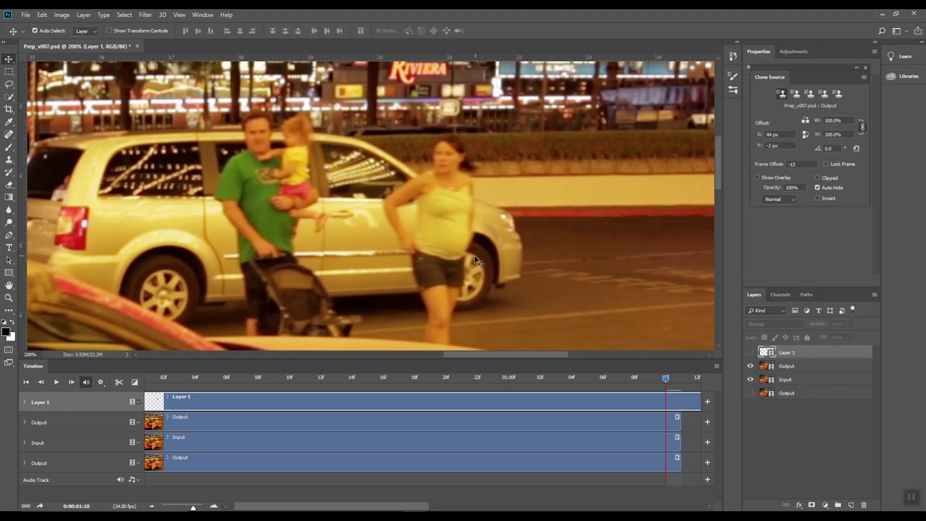
{"action": "key", "text": "ctrl+z"}
{"action": "key", "text": "ctrl+z"}
{"action": "key", "text": "ctrl+z"}
{"action": "key", "text": "Delete"}
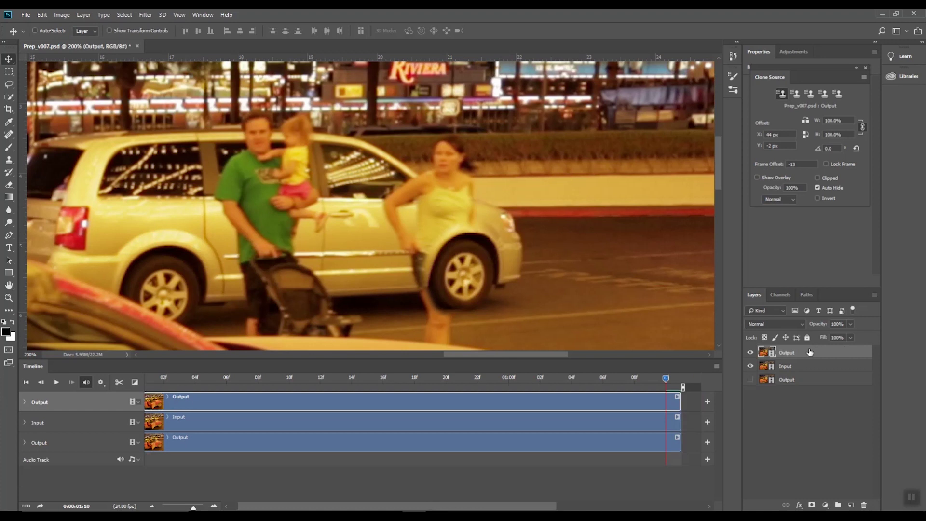
{"action": "key", "text": "ctrl+z"}
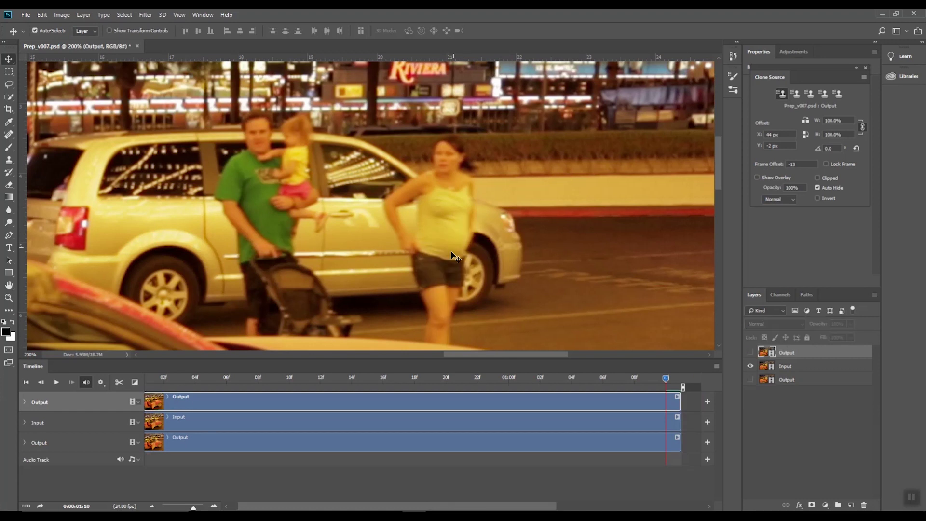
{"action": "key", "text": "ctrl+z"}
{"action": "key", "text": "ctrl+z"}
{"action": "key", "text": "ctrl+z"}
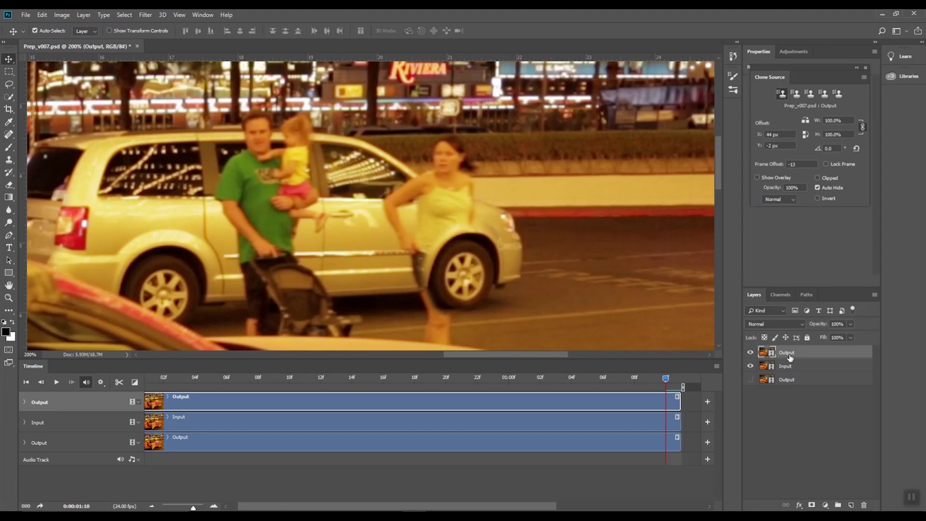
Step: Add a new empty Layer 1, hide it, and return to the Clone Stamp on Output
{"action": "left_click", "coordinate": [852, 504]}
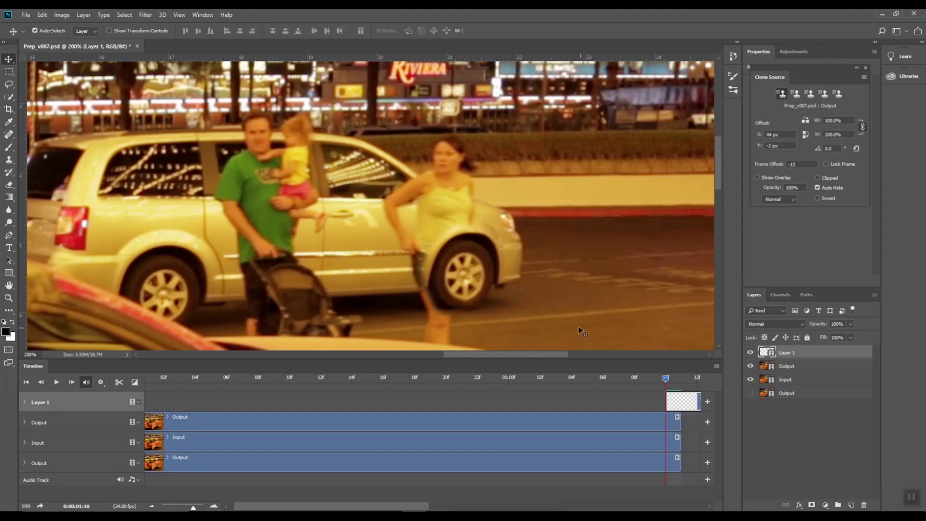
{"action": "key", "text": "ctrl+comma"}
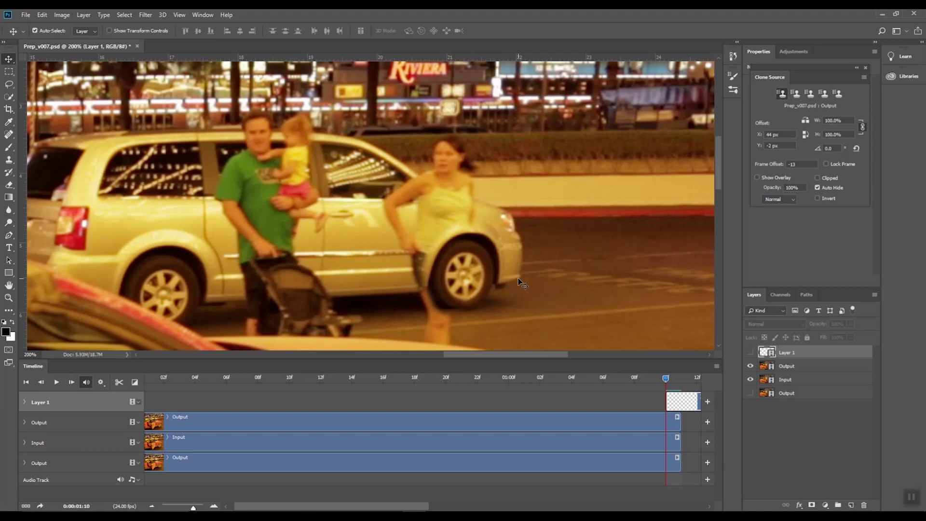
{"action": "key", "text": "s"}
{"action": "key", "text": "alt+bracketleft"}
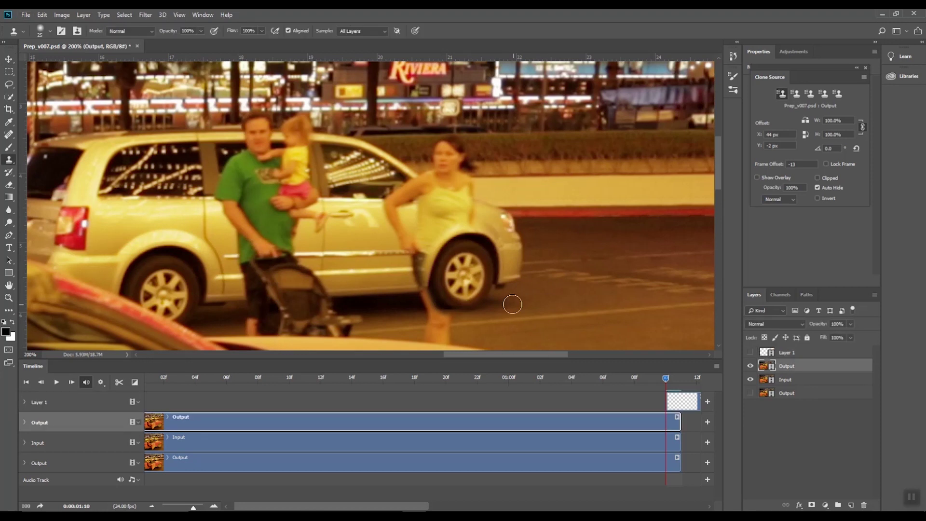
{"action": "key", "text": "Left"}
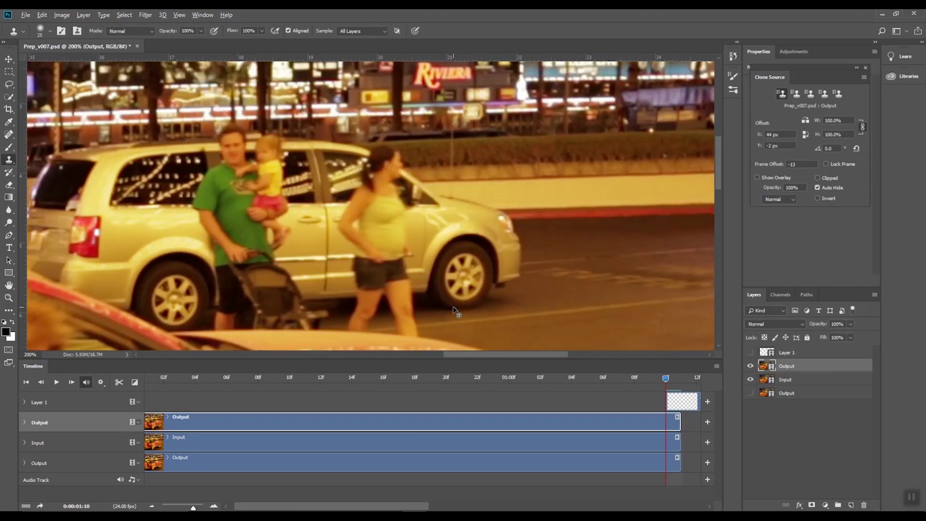
{"action": "key", "text": "Right"}
Step: Make Output active and step through frames around frame 20 to compare the reference
{"action": "left_click", "coordinate": [787, 355]}
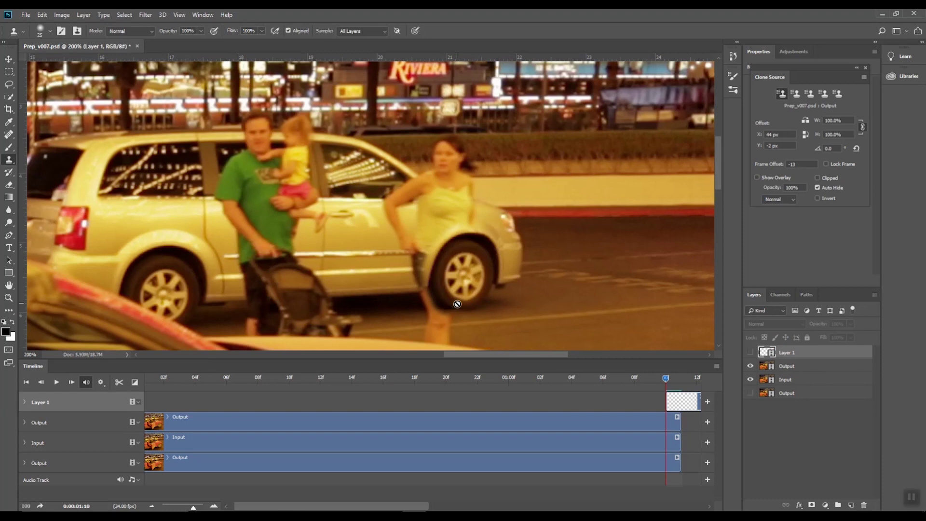
{"action": "left_click", "coordinate": [786, 367]}
{"action": "key", "text": "Left"}
{"action": "key", "text": "Right"}
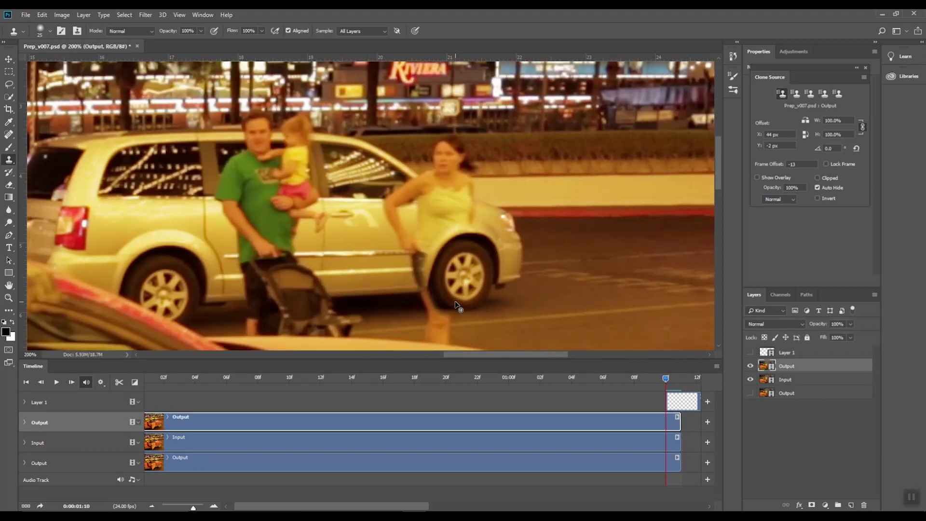
{"action": "key", "text": "Left"}
{"action": "key", "text": "Left"}
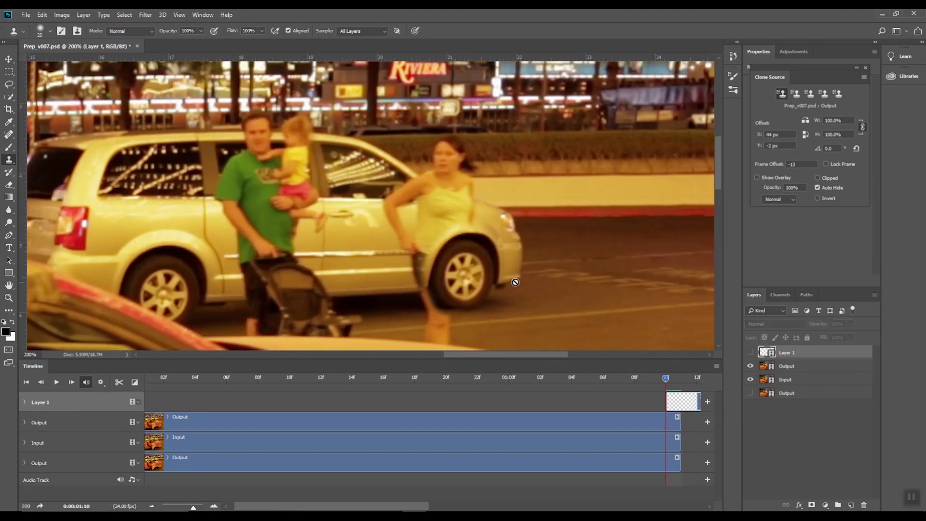
{"action": "key", "text": "Left"}
{"action": "key", "text": "Left"}
{"action": "key", "text": "Left"}
{"action": "key", "text": "Left"}
{"action": "key", "text": "Left"}
{"action": "key", "text": "Left"}
{"action": "key", "text": "Left"}
{"action": "key", "text": "Left"}
{"action": "key", "text": "Left"}
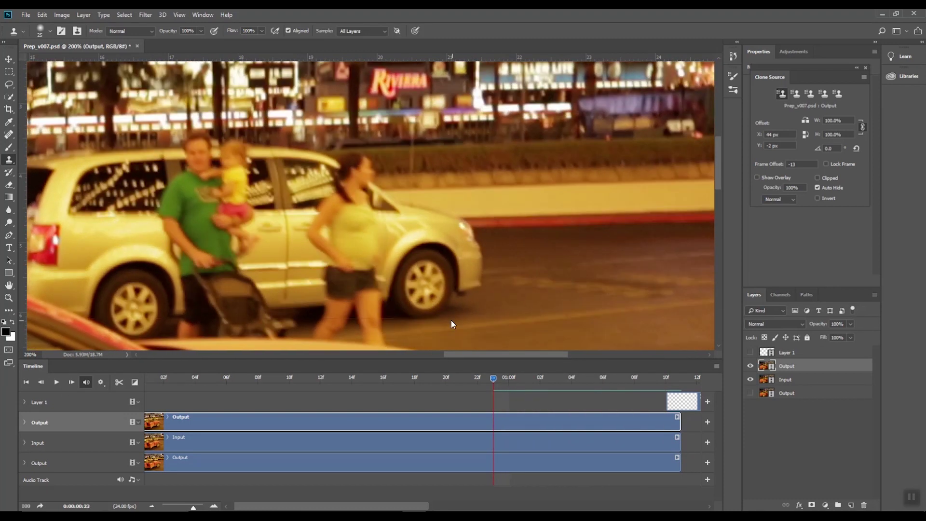
{"action": "key", "text": "Left"}
{"action": "key", "text": "Left"}
{"action": "key", "text": "Left"}
{"action": "key", "text": "Right"}
{"action": "key", "text": "Right"}
{"action": "key", "text": "Left"}
{"action": "key", "text": "Left"}
{"action": "key", "text": "Left"}
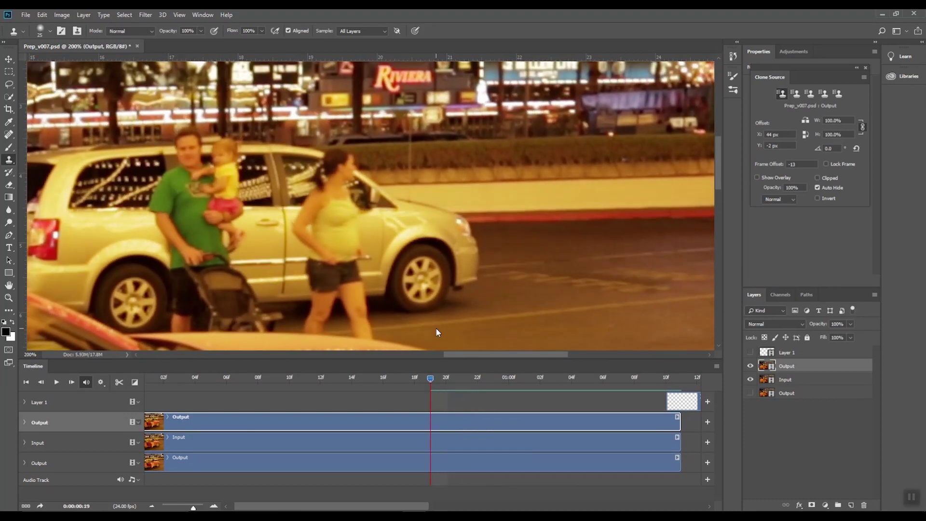
{"action": "key", "text": "Right"}
Step: From the 01:10 frame, resample the road at a -14 frame, 44 × -4 px offset, targeting Layer 1
{"action": "left_click", "coordinate": [668, 379]}
{"action": "left_click", "coordinate": [409, 270], "text": "alt"}
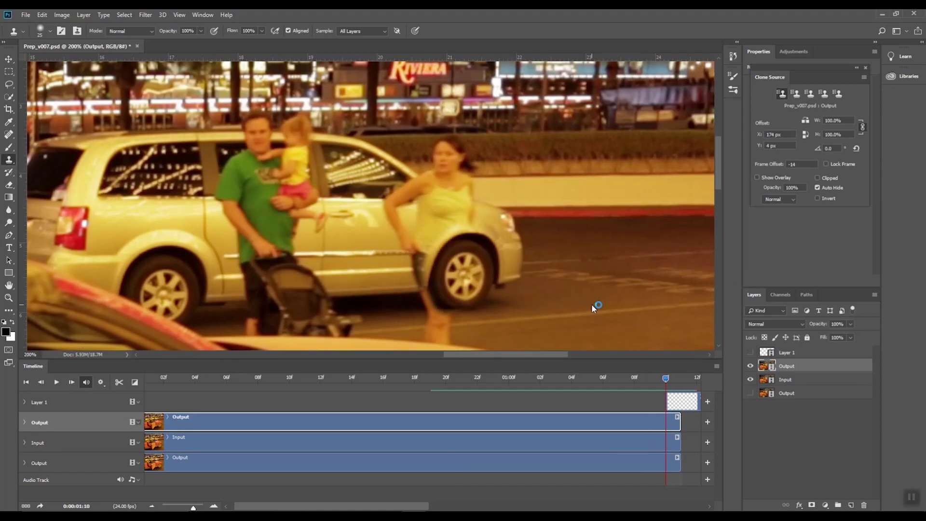
{"action": "left_click", "coordinate": [592, 306]}
{"action": "left_click", "coordinate": [448, 316]}
{"action": "left_click", "coordinate": [464, 302]}
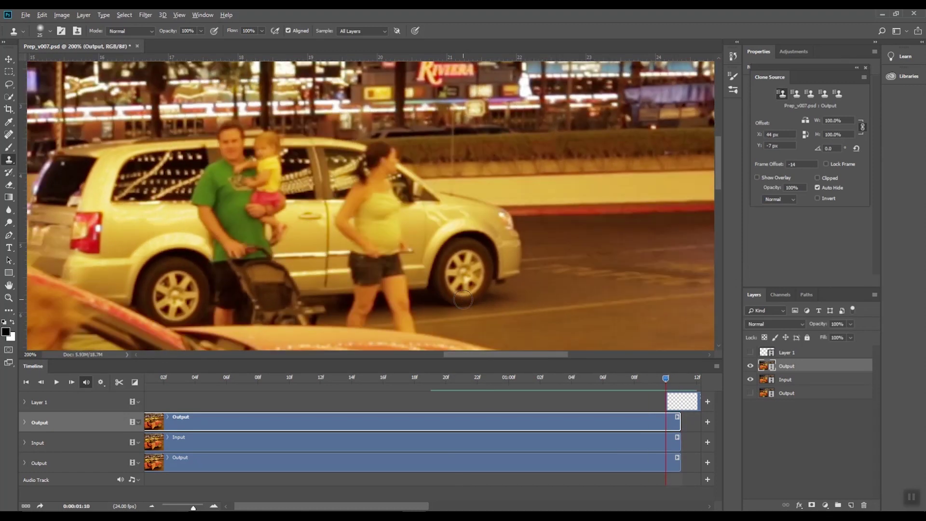
{"action": "left_click", "coordinate": [463, 302]}
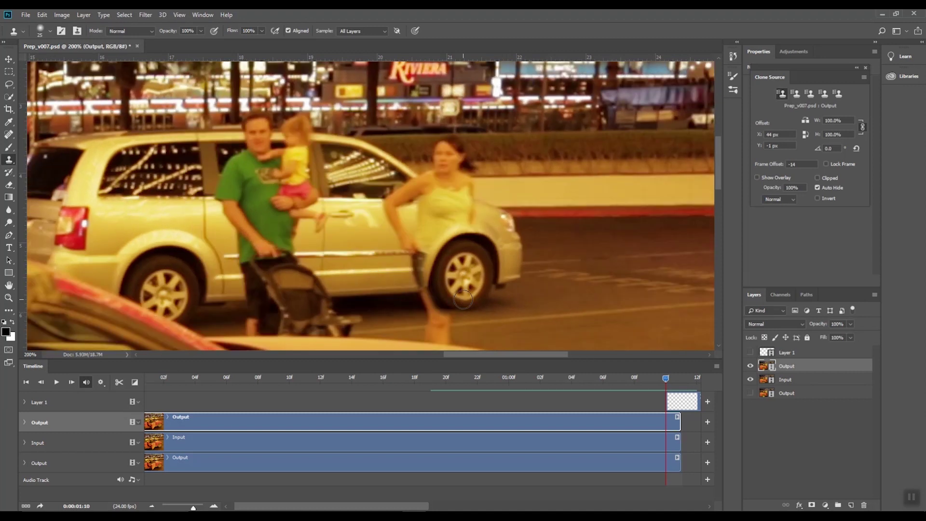
{"action": "left_click", "coordinate": [464, 303]}
{"action": "left_click", "coordinate": [463, 302]}
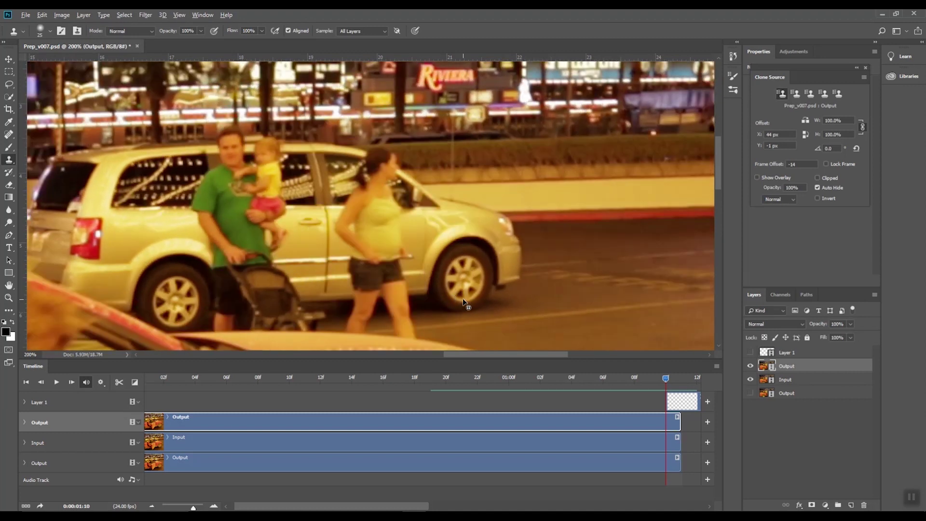
{"action": "left_click", "coordinate": [463, 303]}
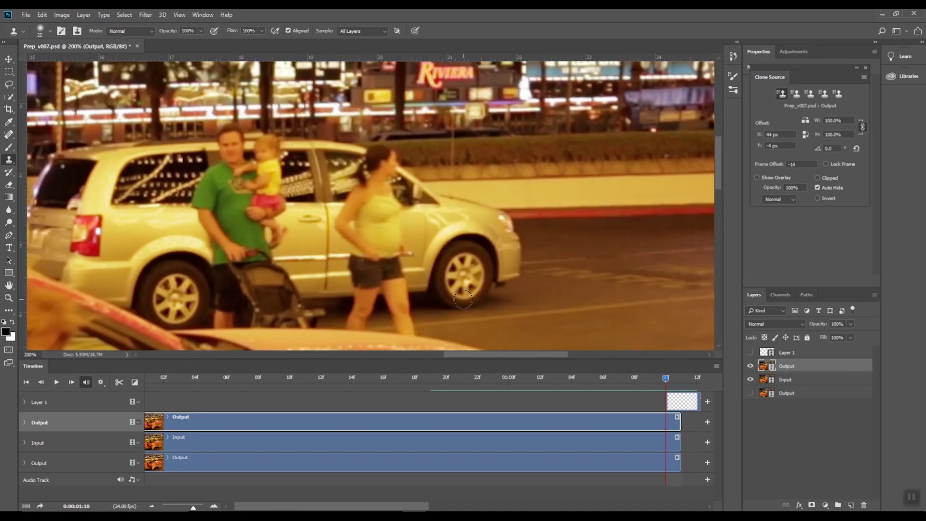
{"action": "left_click", "coordinate": [463, 302]}
{"action": "left_click", "coordinate": [463, 302]}
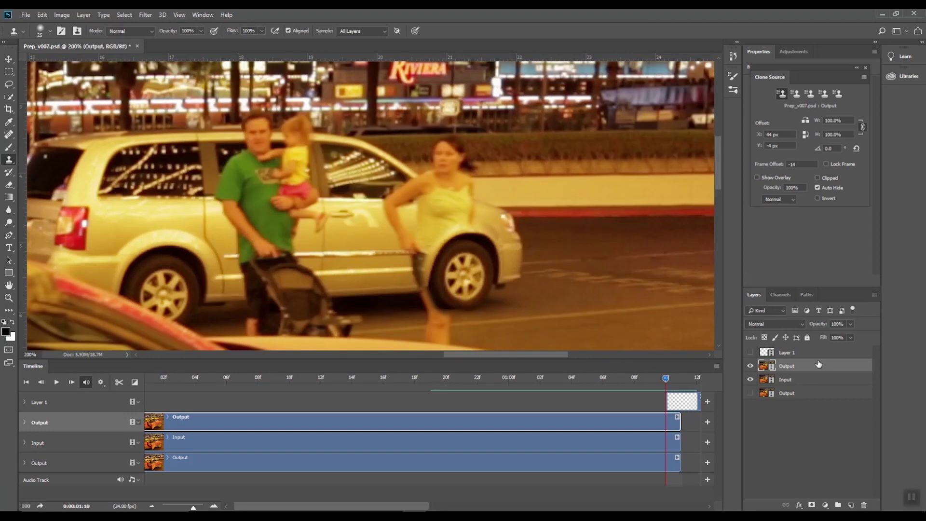
{"action": "key", "text": "alt+bracketright"}
Step: Show Layer 1 and clone road and wheel over the woman's lower leg
{"action": "left_click", "coordinate": [750, 353]}
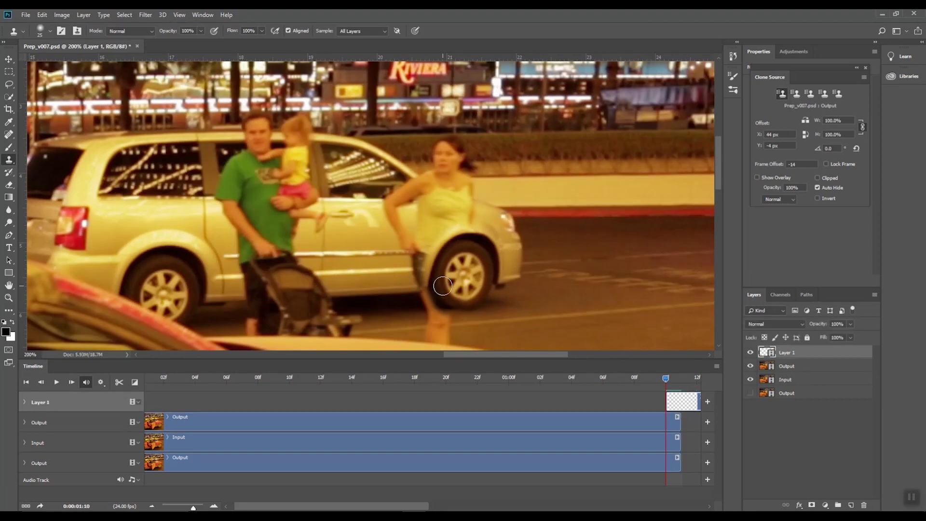
{"action": "left_click_drag", "start_coordinate": [449, 302], "coordinate": [465, 300]}
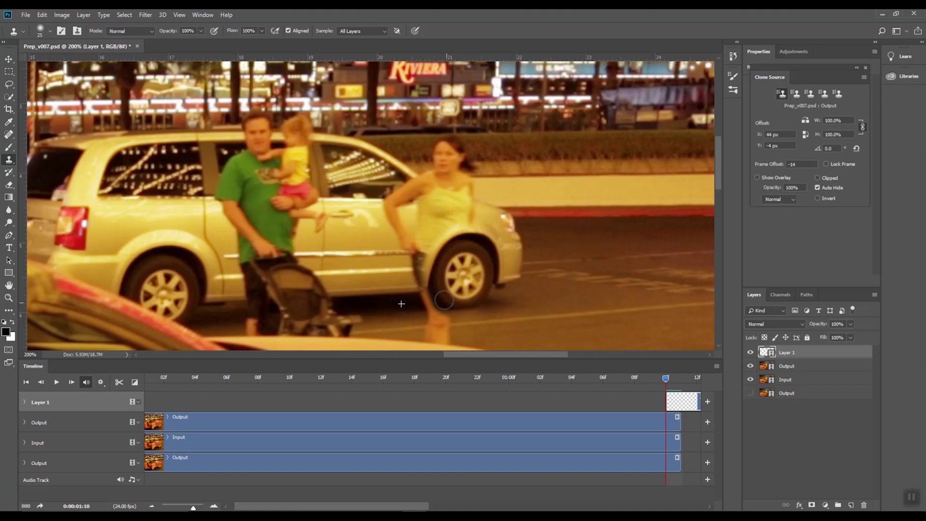
{"action": "key", "text": "v"}
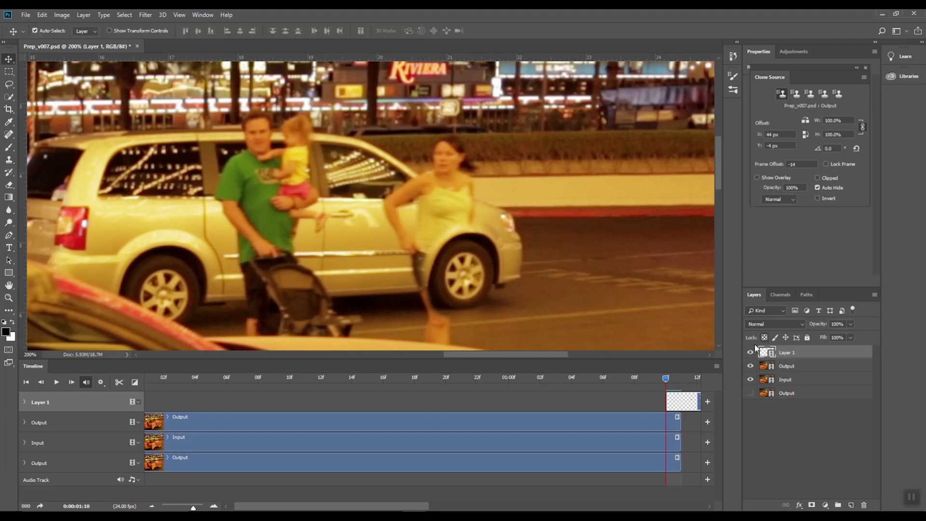
Step: Check the patch by hiding layers and stepping through undo history, ending with Layer 1 selected
{"action": "left_click", "coordinate": [789, 366]}
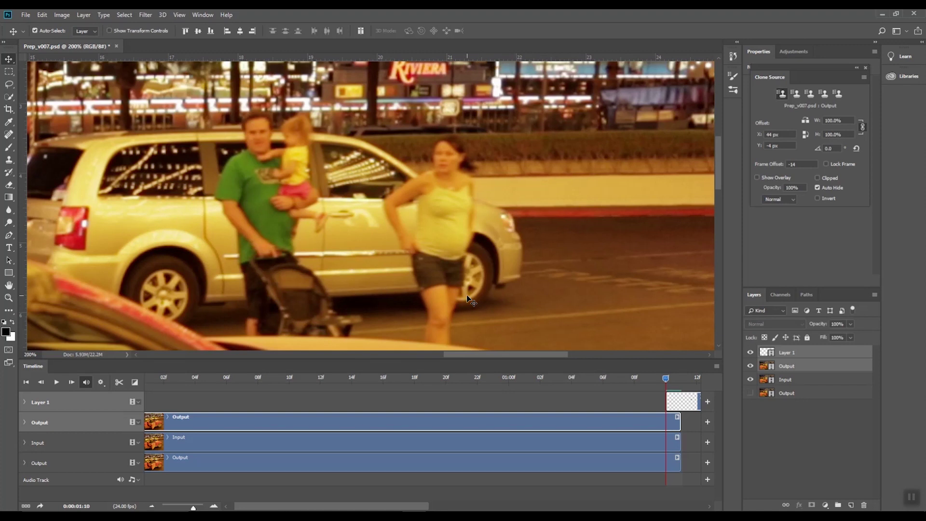
{"action": "key", "text": "ctrl+comma"}
{"action": "key", "text": "ctrl+comma"}
{"action": "key", "text": "ctrl+comma"}
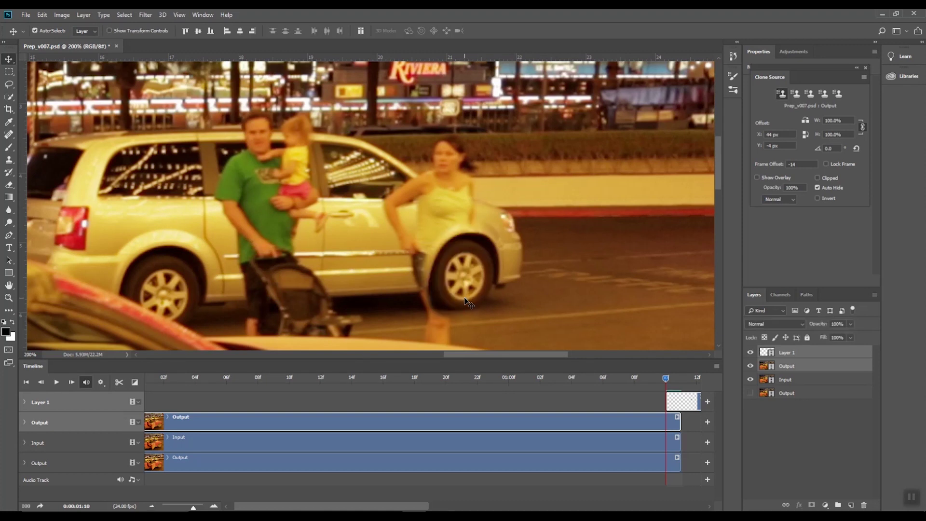
{"action": "key", "text": "ctrl+z"}
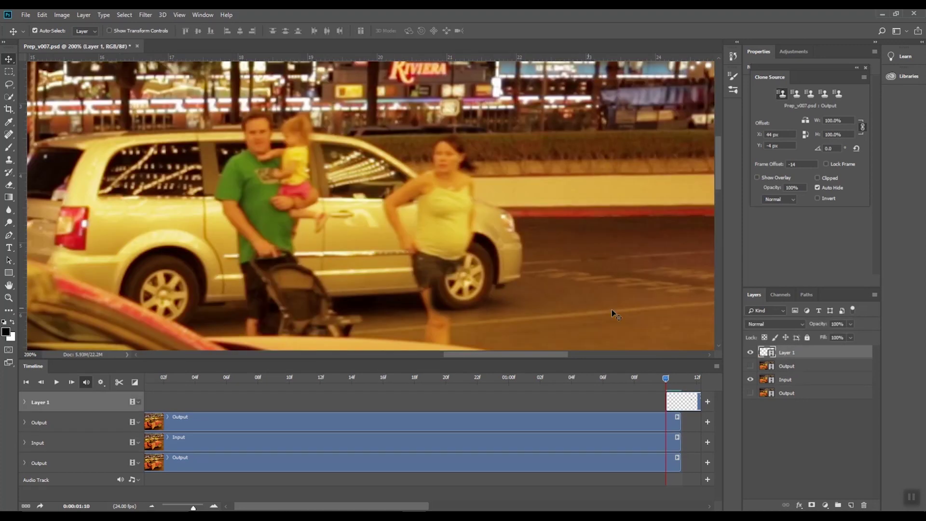
{"action": "key", "text": "ctrl+z"}
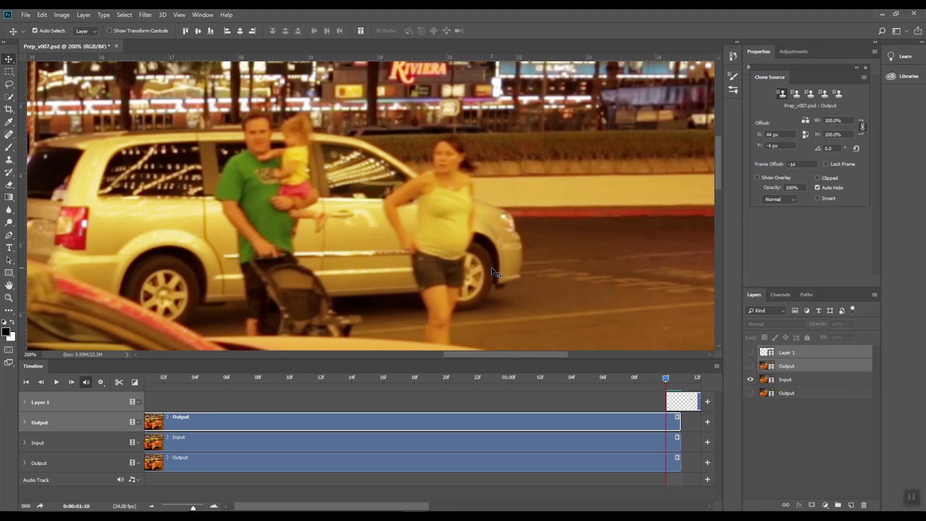
{"action": "key", "text": "ctrl+z"}
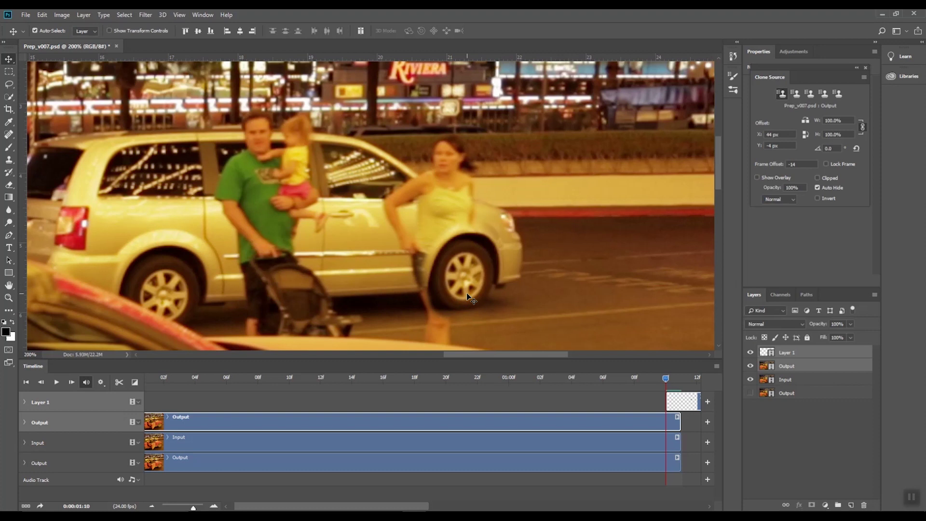
{"action": "key", "text": "ctrl+z"}
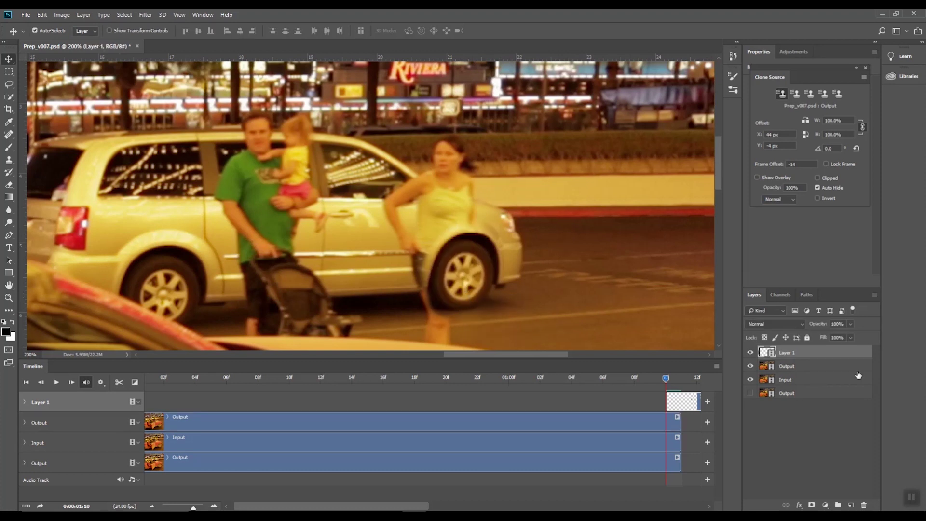
Step: Pick Layer 1 from the canvas layer list, then make Output the active layer again
{"action": "right_click", "coordinate": [471, 296]}
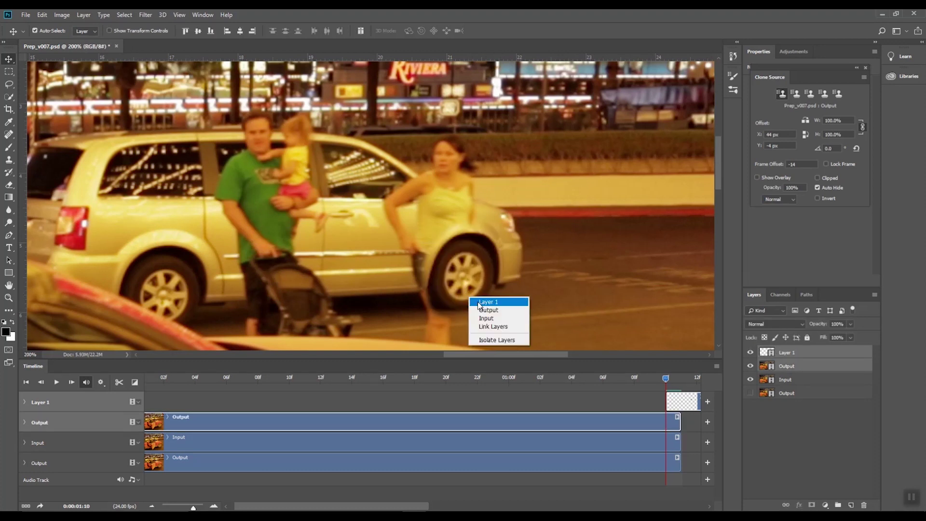
{"action": "left_click", "coordinate": [486, 302]}
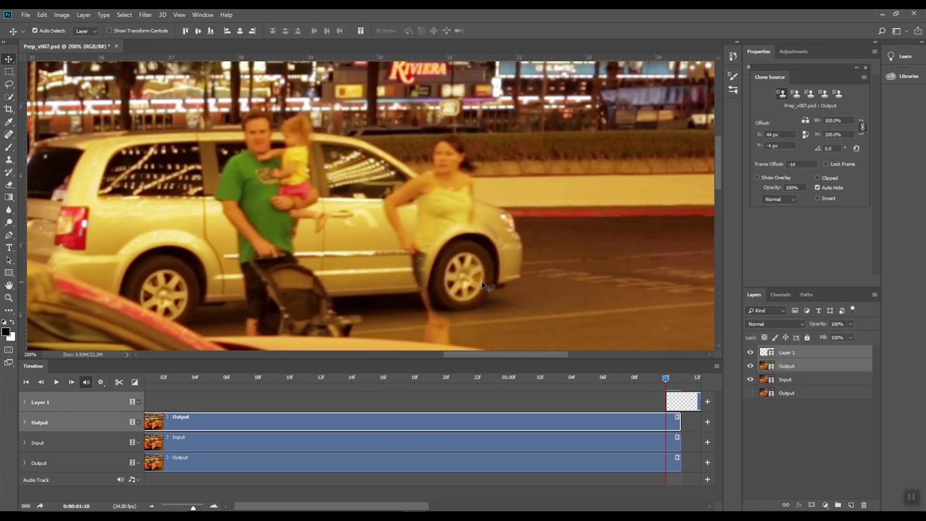
{"action": "key", "text": "b"}
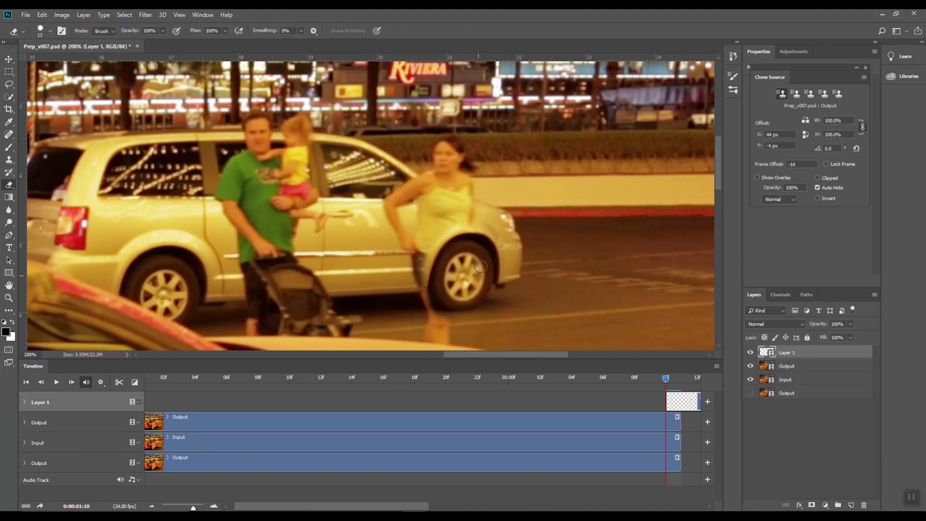
{"action": "key", "text": "alt+bracketleft"}
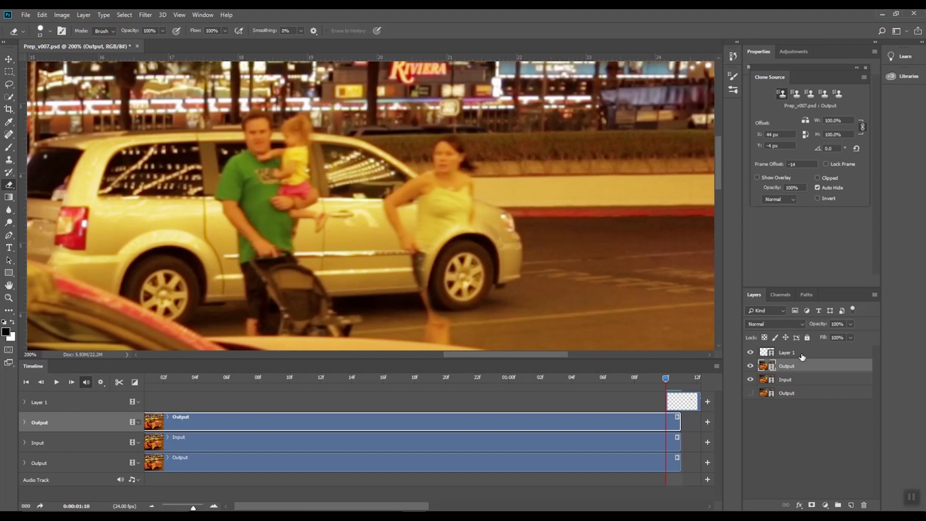
{"action": "left_click", "coordinate": [802, 354]}
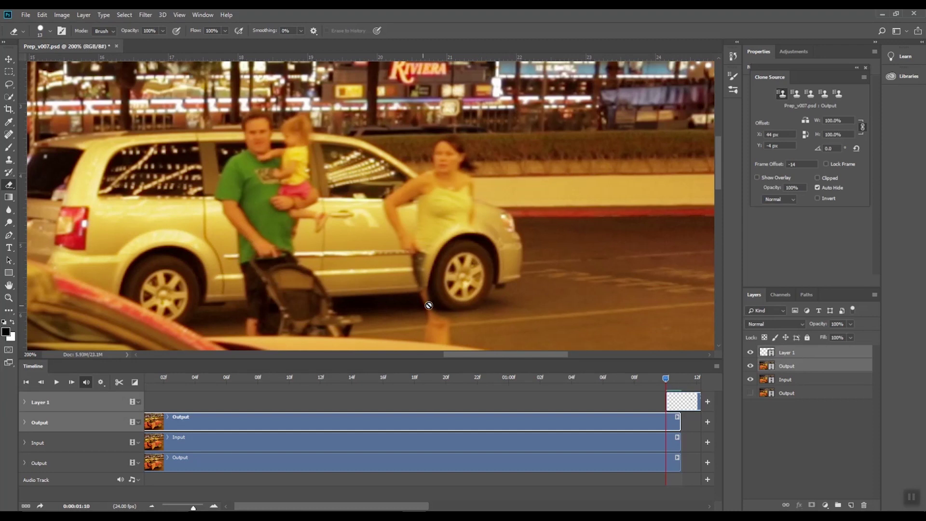
{"action": "left_click", "coordinate": [783, 366]}
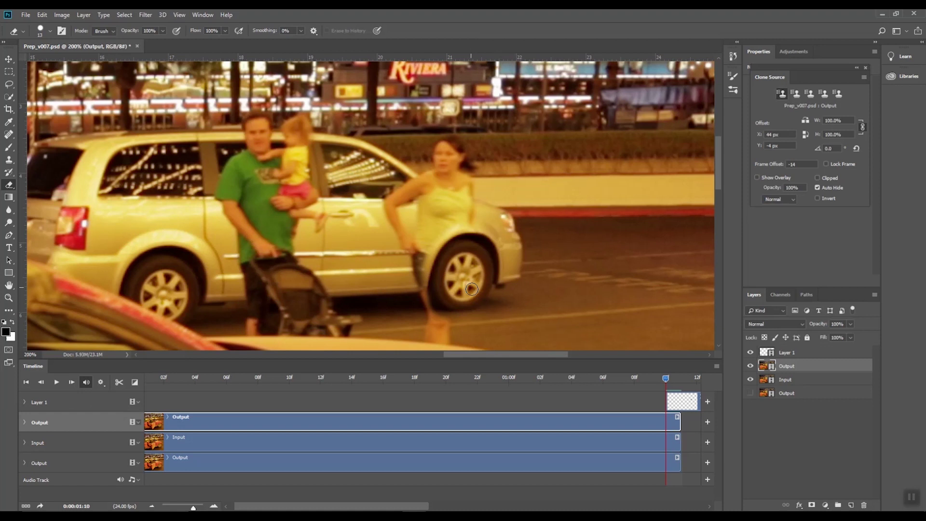
Step: Reselect the Clone Stamp and shrink its brush to 10 px
{"action": "left_click", "coordinate": [43, 32]}
{"action": "key", "text": "s"}
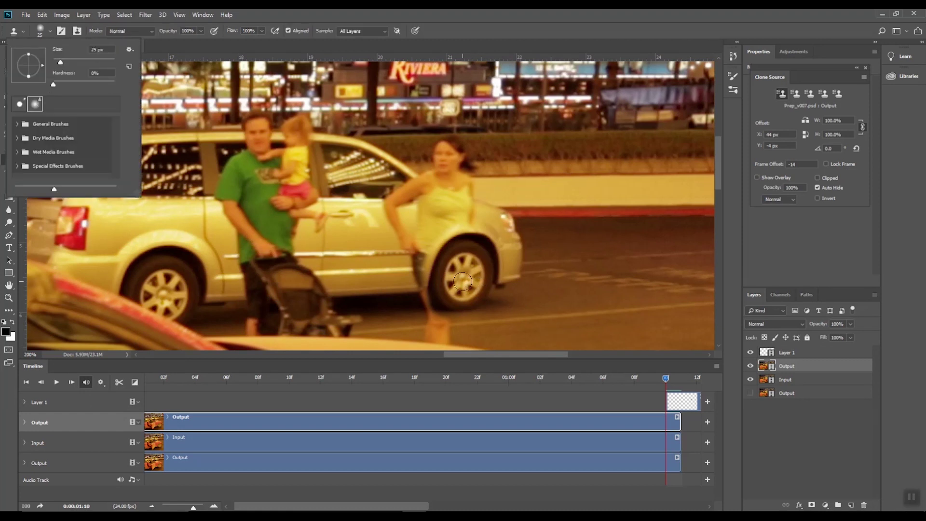
{"action": "key", "text": "["}
{"action": "key", "text": "["}
{"action": "key", "text": "["}
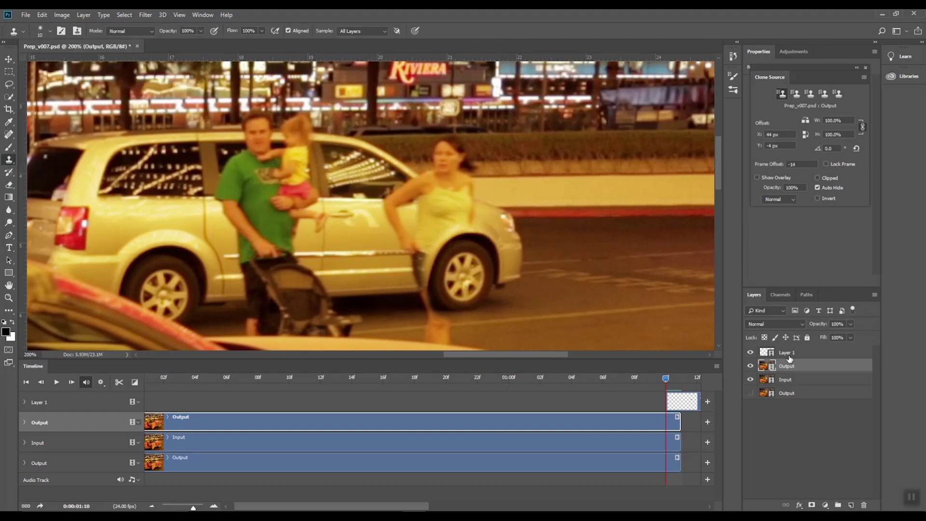
Step: Select Layer 1 and undo its cloned patch over the woman
{"action": "left_click", "coordinate": [789, 354]}
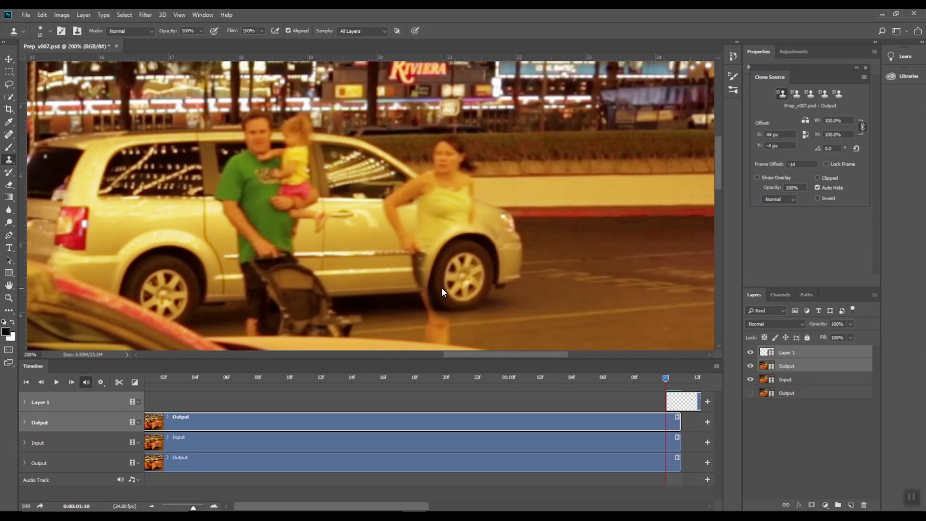
{"action": "key", "text": "ctrl+z"}
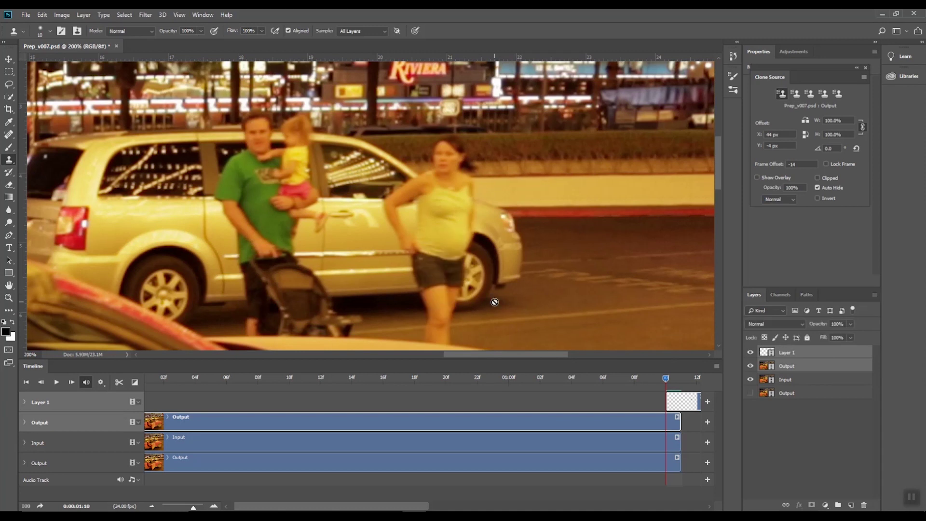
{"action": "key", "text": "ctrl+z"}
{"action": "key", "text": "ctrl+z"}
{"action": "key", "text": "ctrl+z"}
{"action": "key", "text": "ctrl+z"}
{"action": "key", "text": "ctrl+z"}
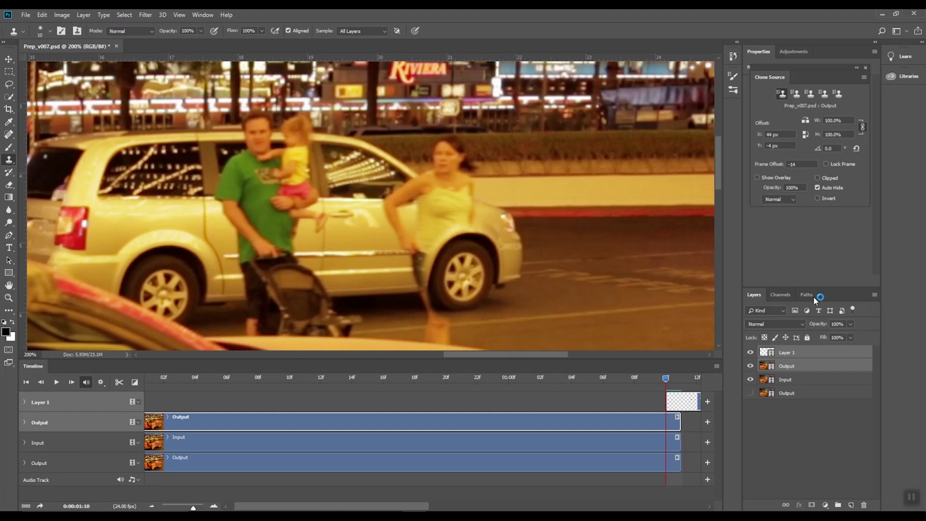
Step: Delete Layer 1, compare the deletion, and hide the top Output layer
{"action": "key", "text": "Delete"}
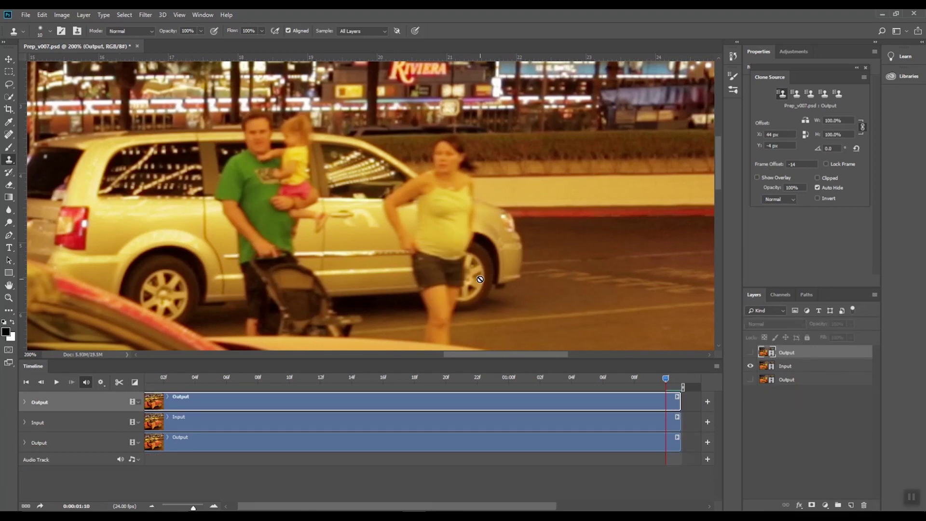
{"action": "key", "text": "ctrl+z"}
{"action": "key", "text": "ctrl+z"}
{"action": "key", "text": "y"}
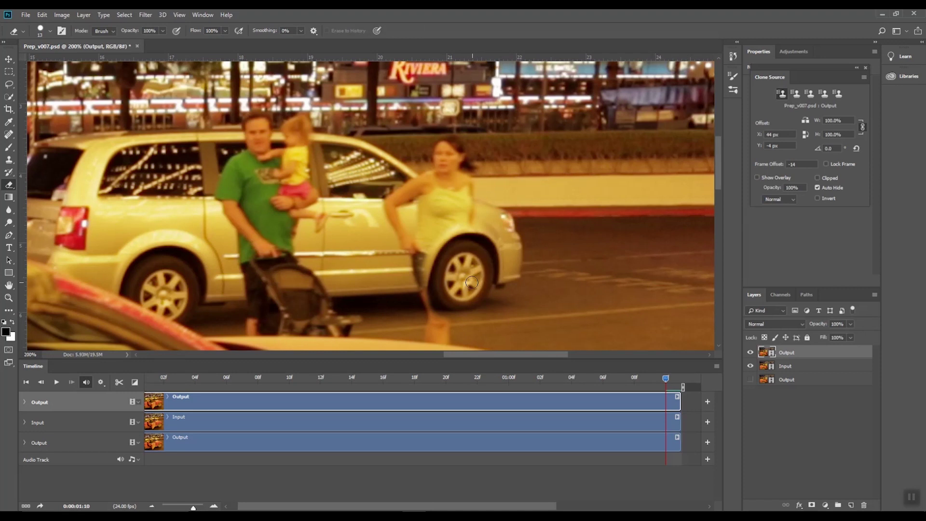
{"action": "key", "text": "ctrl+z"}
{"action": "key", "text": "ctrl+z"}
{"action": "key", "text": "ctrl+z"}
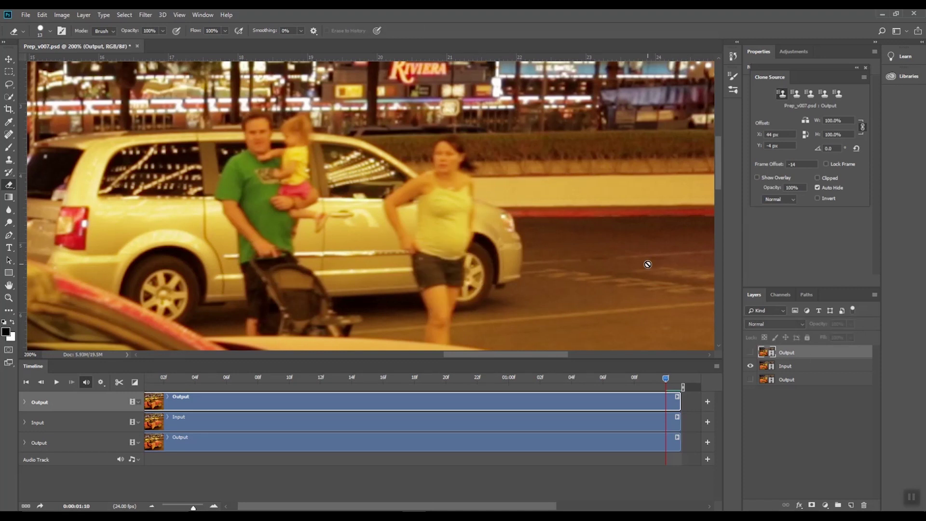
{"action": "key", "text": "ctrl+z"}
{"action": "key", "text": "ctrl+z"}
{"action": "key", "text": "ctrl+z"}
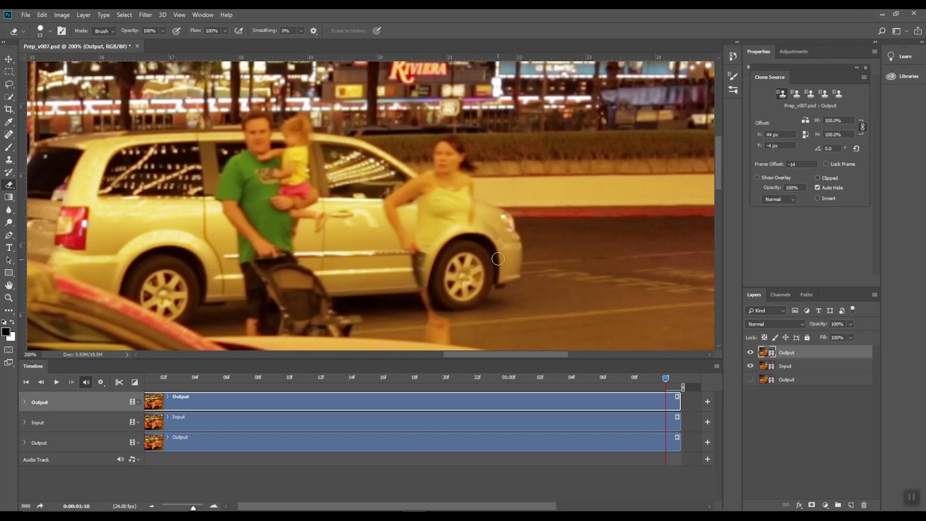
Step: Pan the canvas to bring the lower part of the frame, beside the minivan, into view
{"action": "left_click_drag", "start_coordinate": [506, 210], "coordinate": [492, 173]}
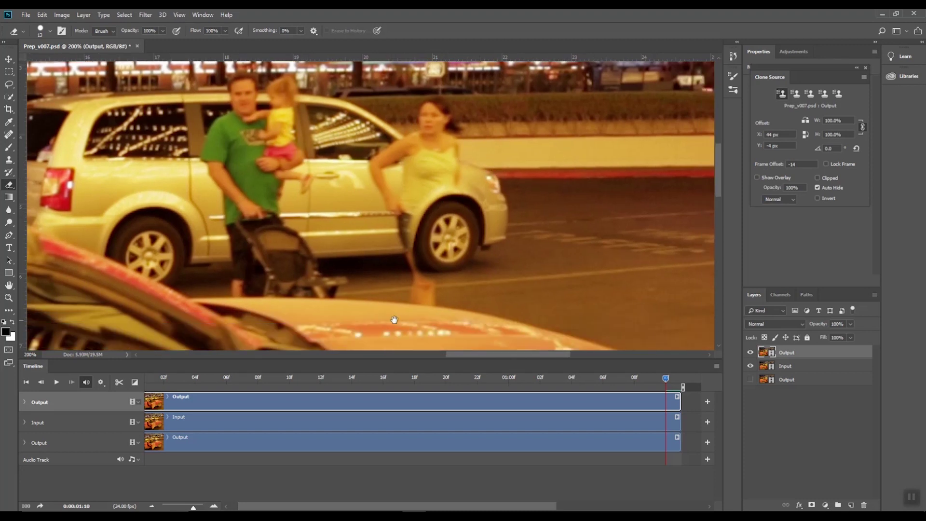